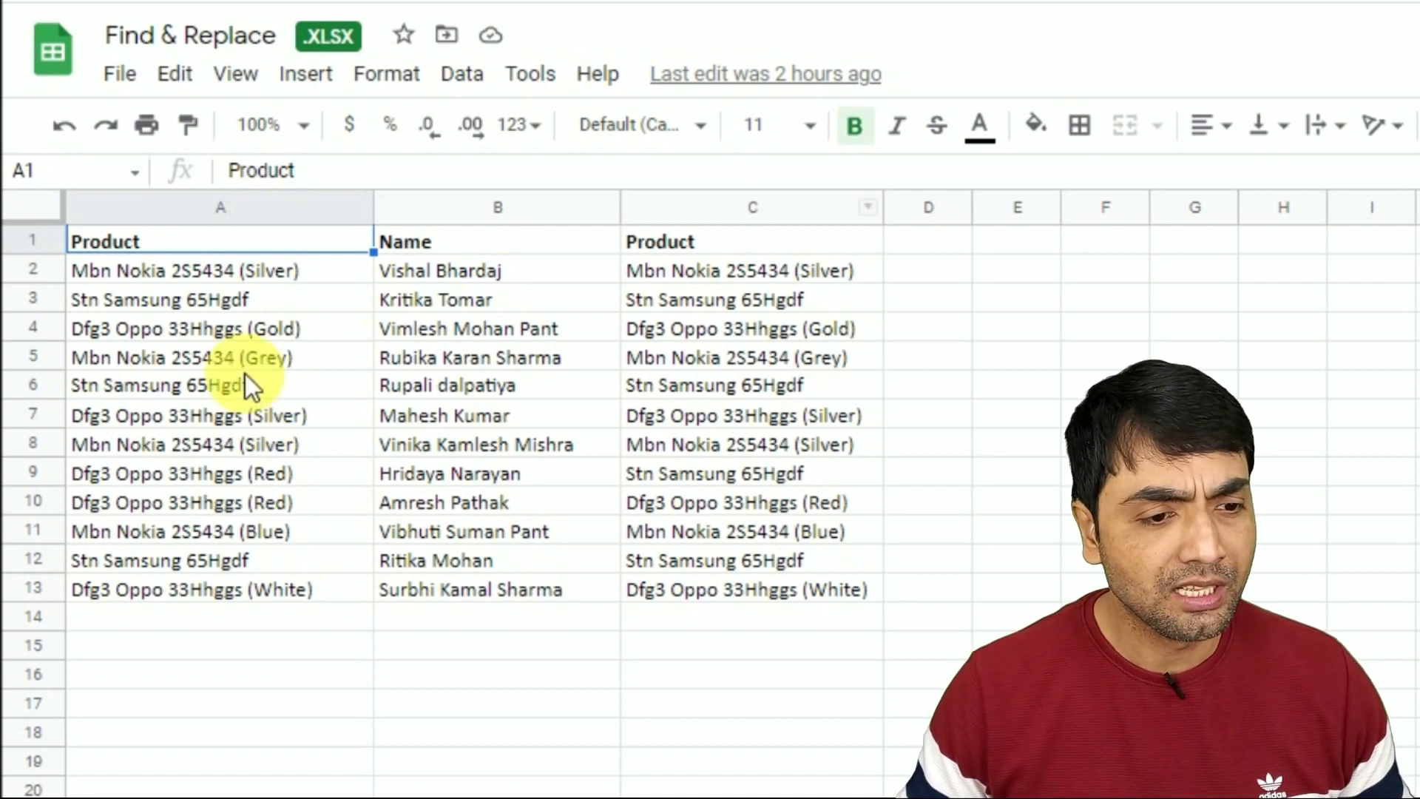
Search the sheet for 'samsung' to see its 7 matches, then clear the search text
{"action": "key", "text": "Down"}
{"action": "key", "text": "Down"}
{"action": "key", "text": "Down"}
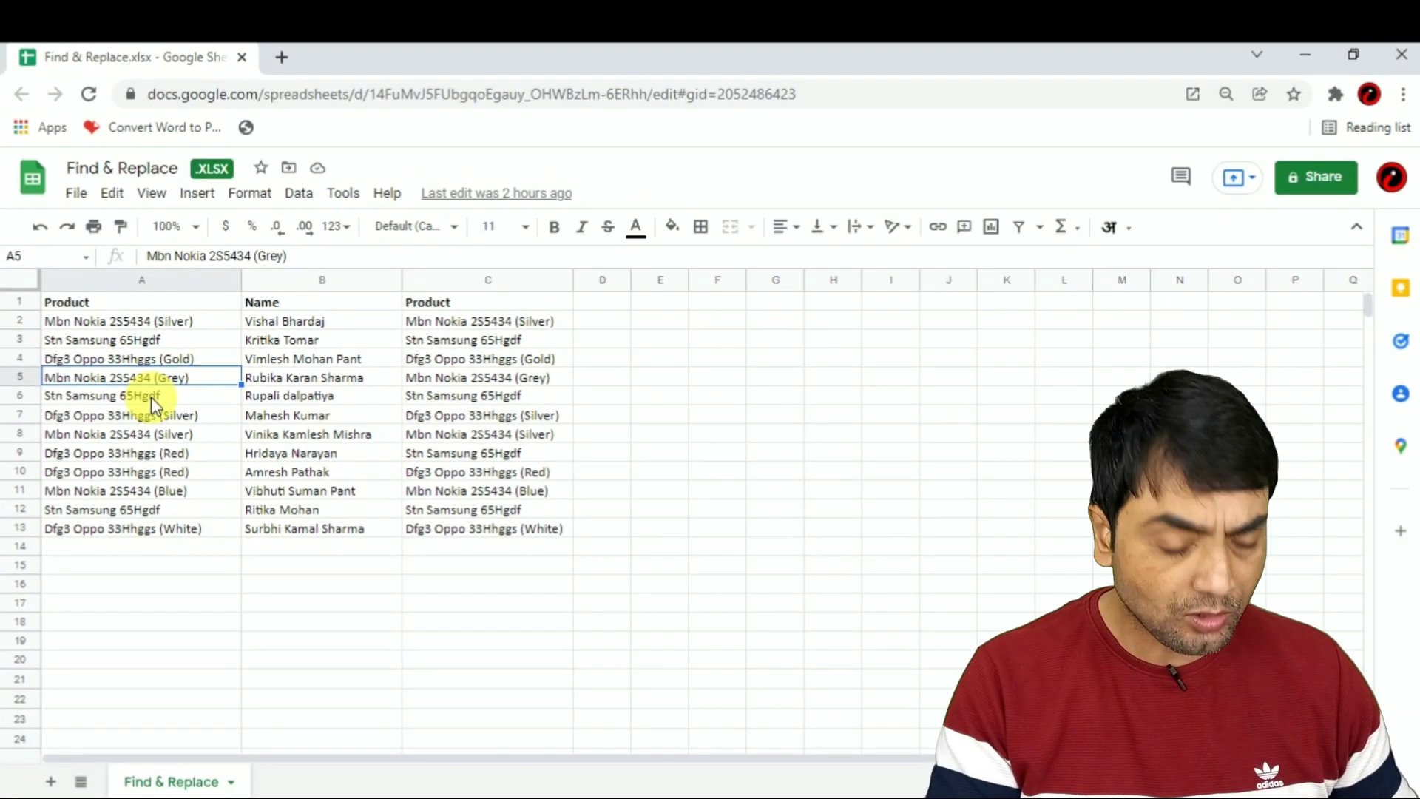
{"action": "key", "text": "ctrl+f"}
{"action": "type", "text": "sams"}
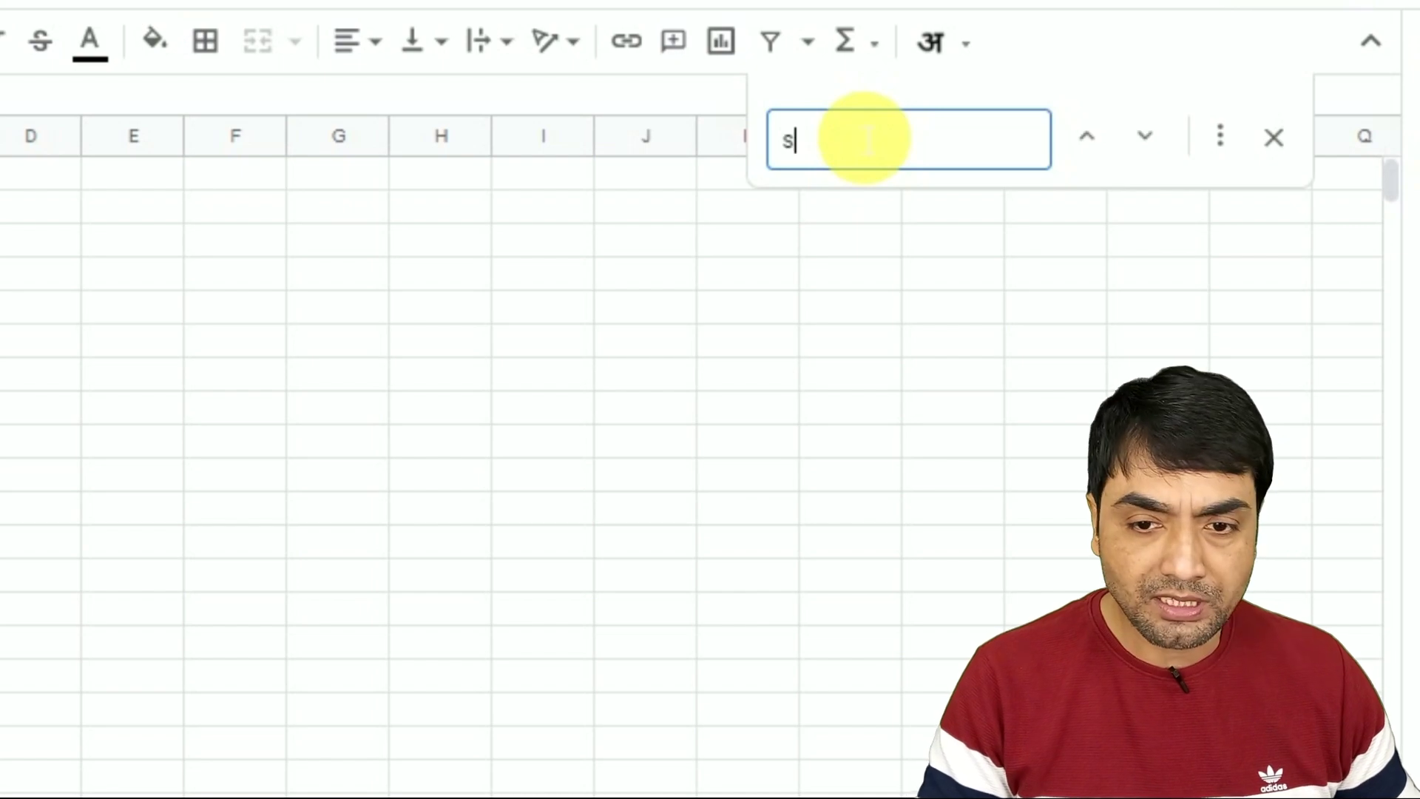
{"action": "type", "text": "un"}
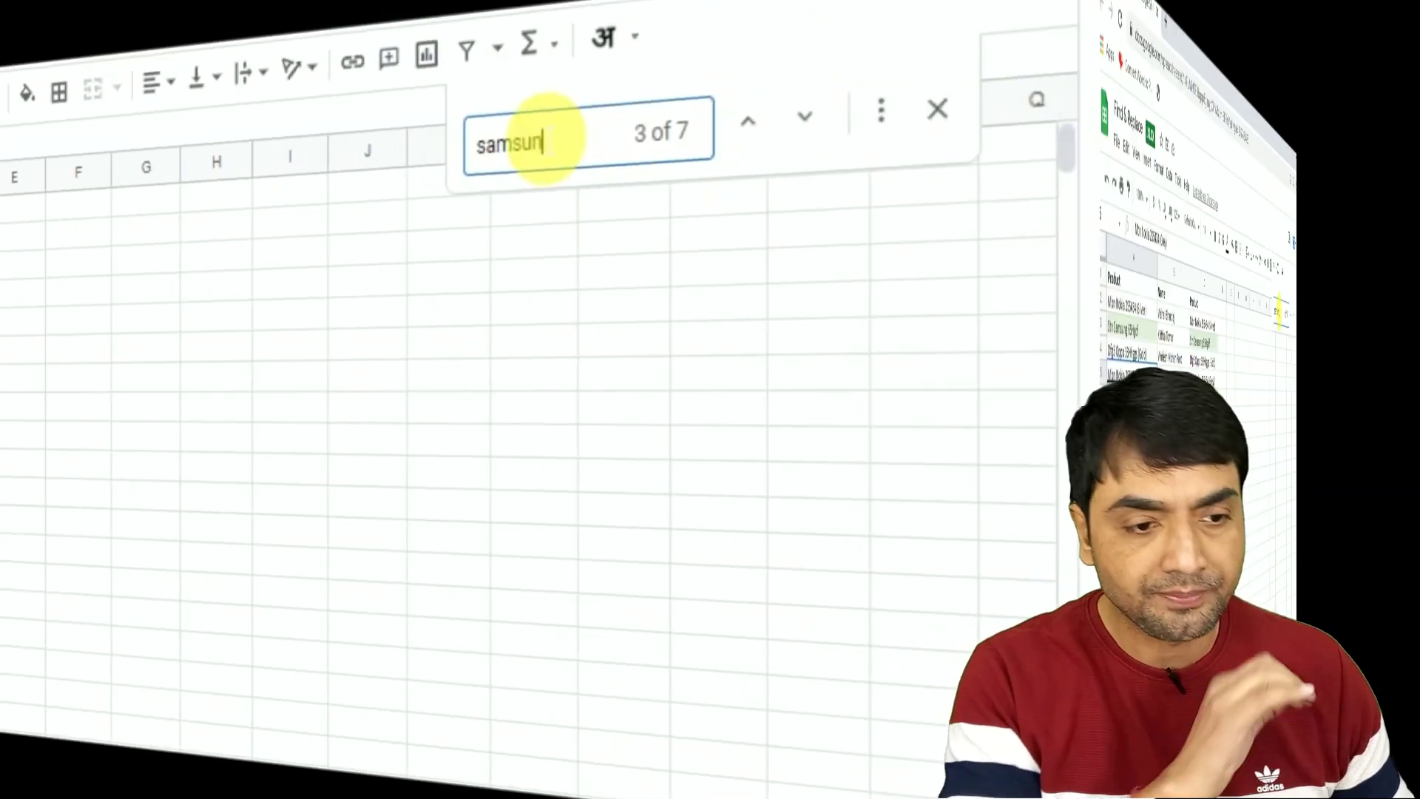
{"action": "type", "text": "g"}
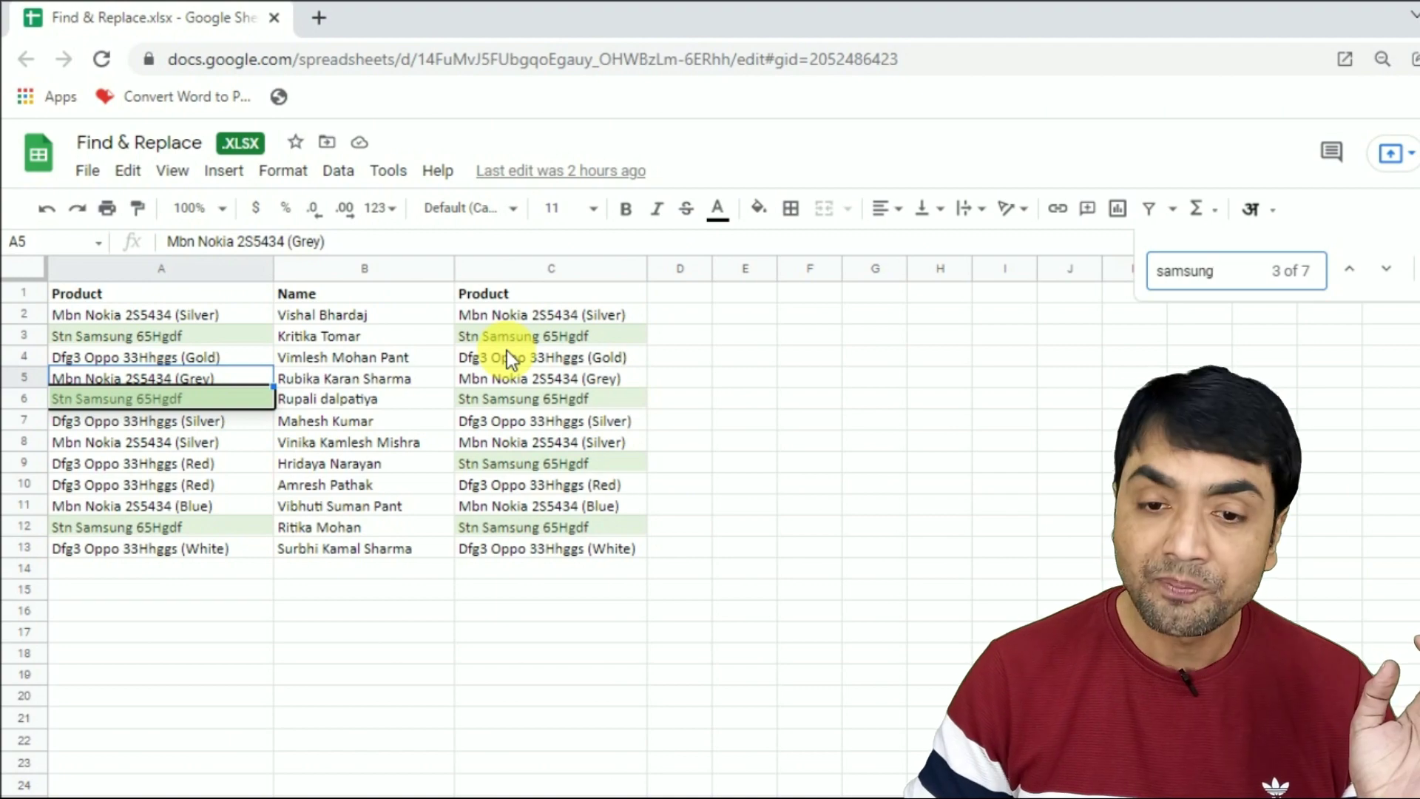
{"action": "key", "text": "BackSpace"}
{"action": "key", "text": "BackSpace"}
{"action": "key", "text": "BackSpace"}
{"action": "key", "text": "BackSpace"}
{"action": "key", "text": "BackSpace"}
{"action": "key", "text": "BackSpace"}
{"action": "key", "text": "BackSpace"}
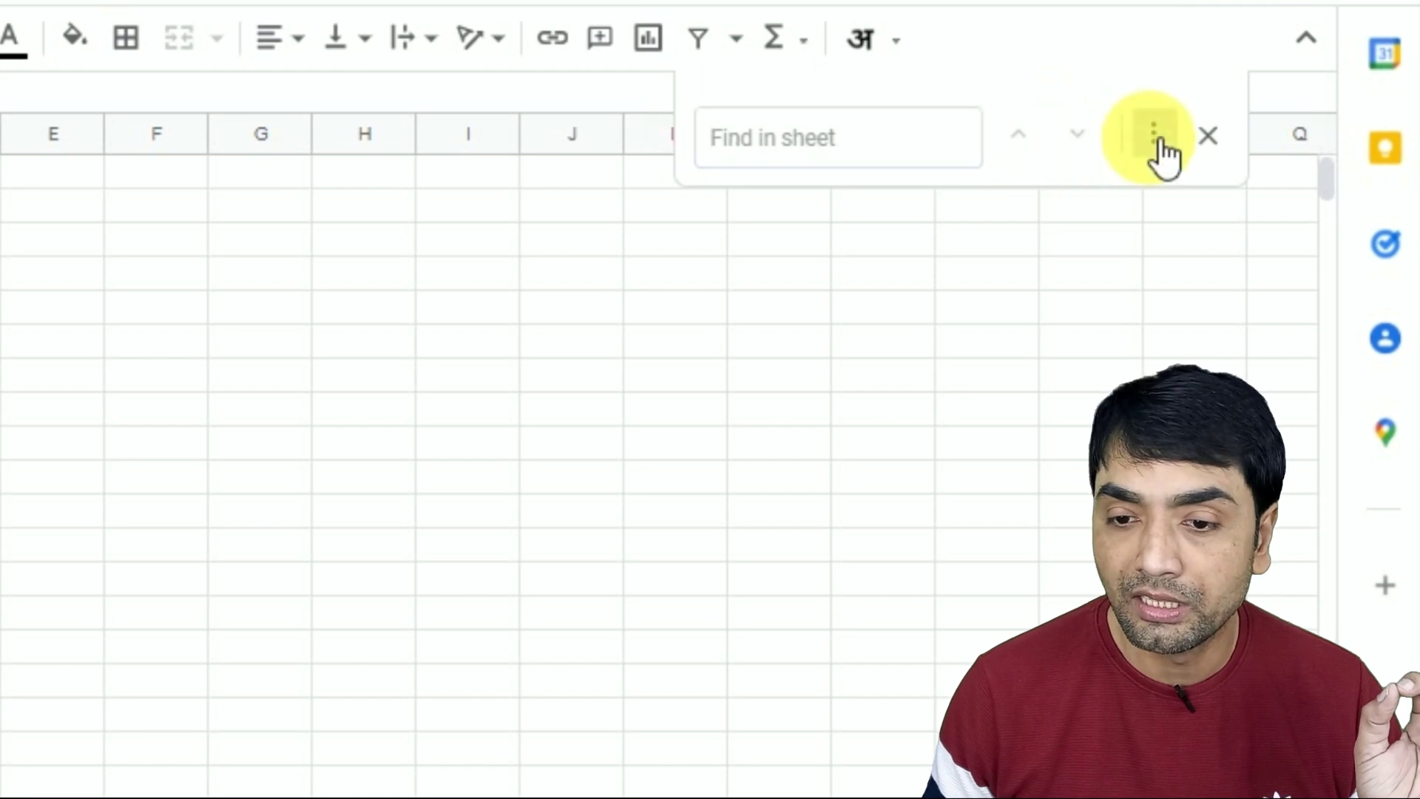
Run a case-sensitive Find and replace search for 'samsung', which finds no matches
{"action": "left_click", "coordinate": [1157, 140]}
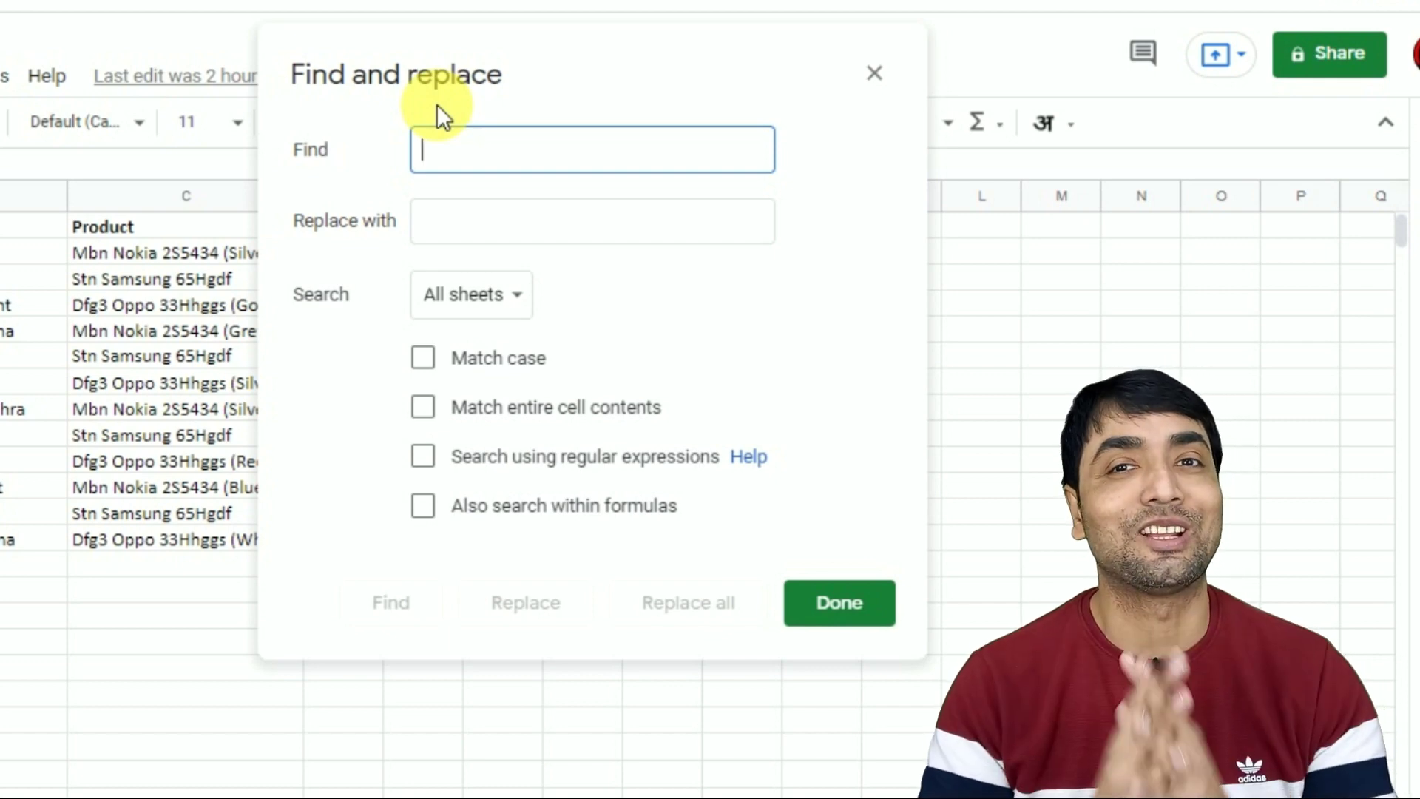
{"action": "type", "text": "ds"}
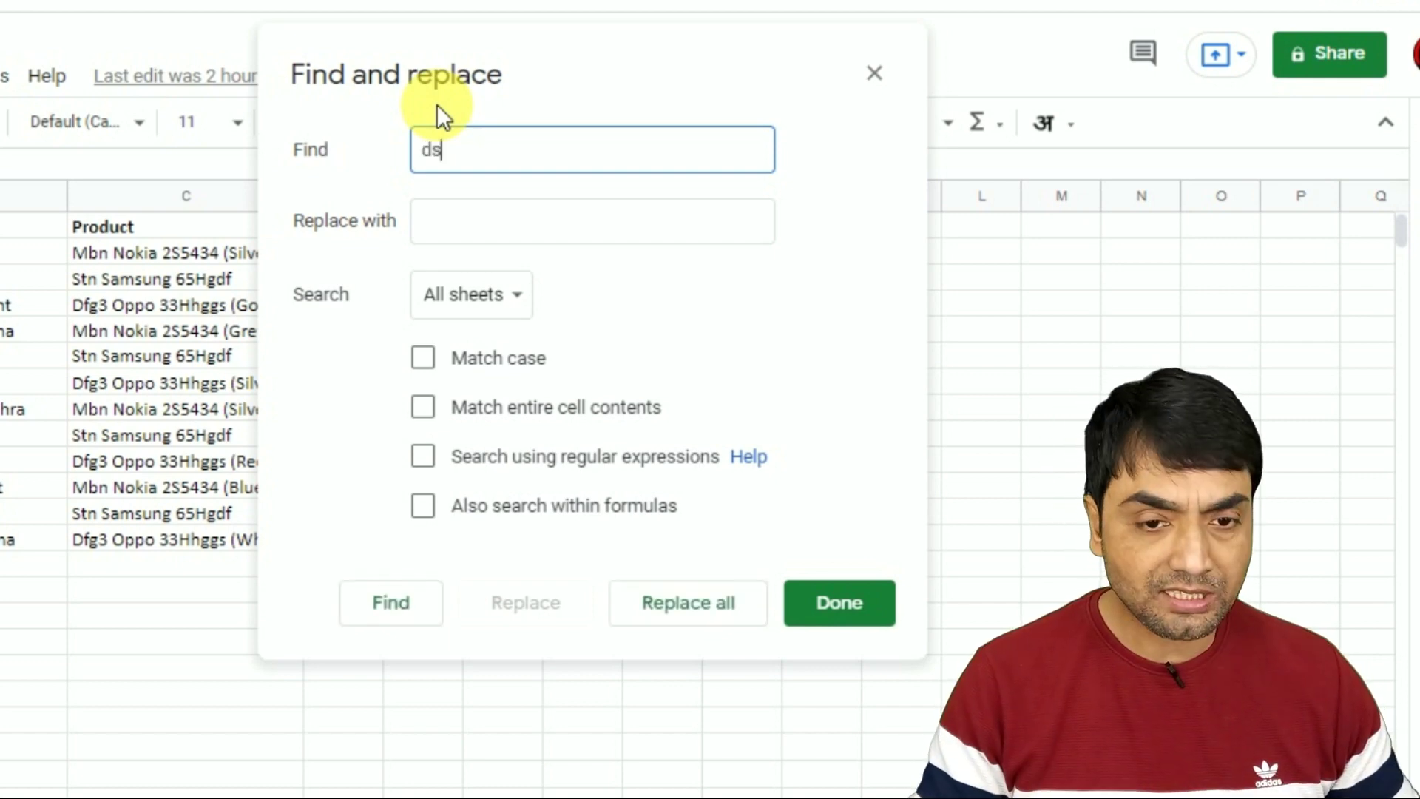
{"action": "key", "text": "BackSpace"}
{"action": "key", "text": "BackSpace"}
{"action": "type", "text": "samsung"}
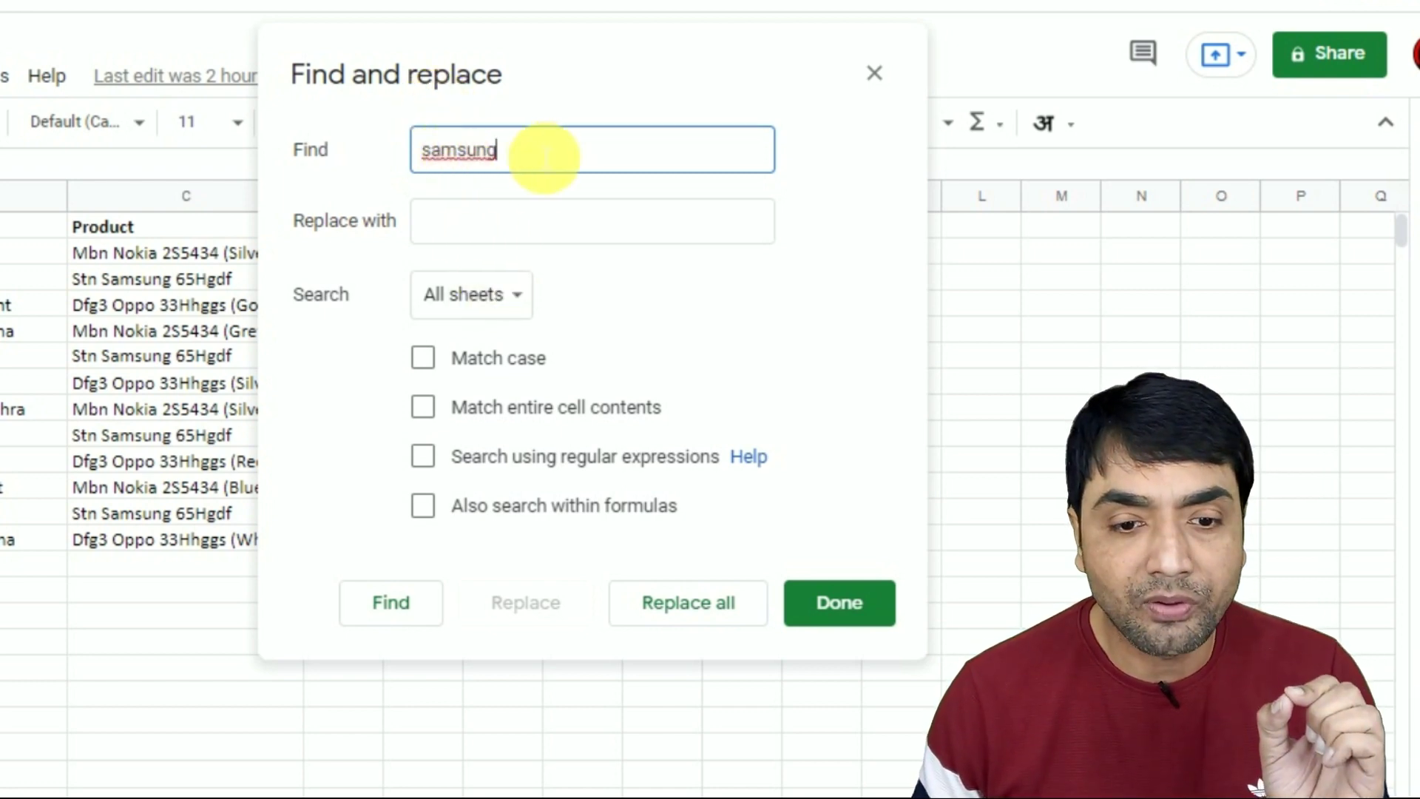
{"action": "left_click", "coordinate": [424, 359]}
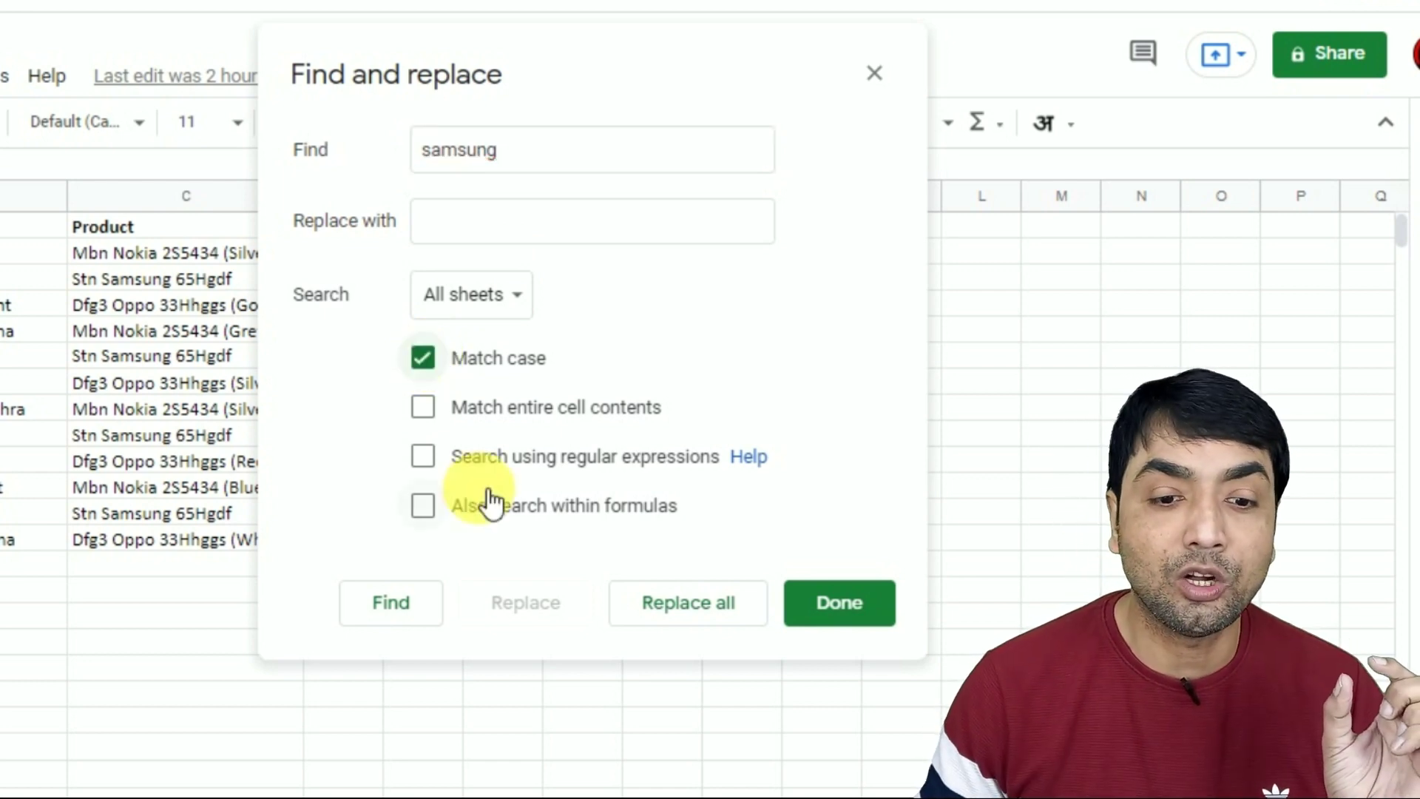
{"action": "left_click", "coordinate": [414, 617]}
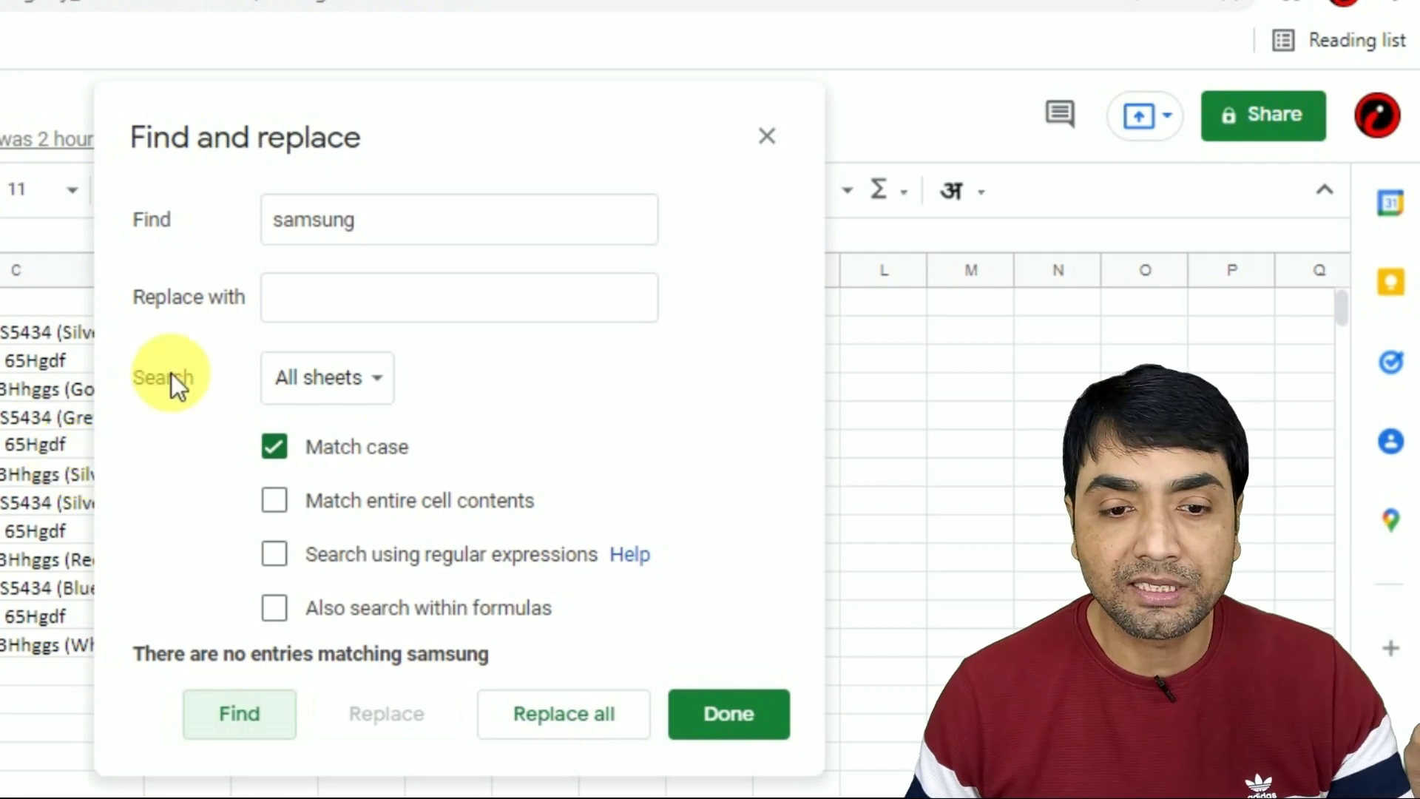
Limit the search to This sheet, close the dialog, and select cell A2
{"action": "left_click", "coordinate": [340, 381]}
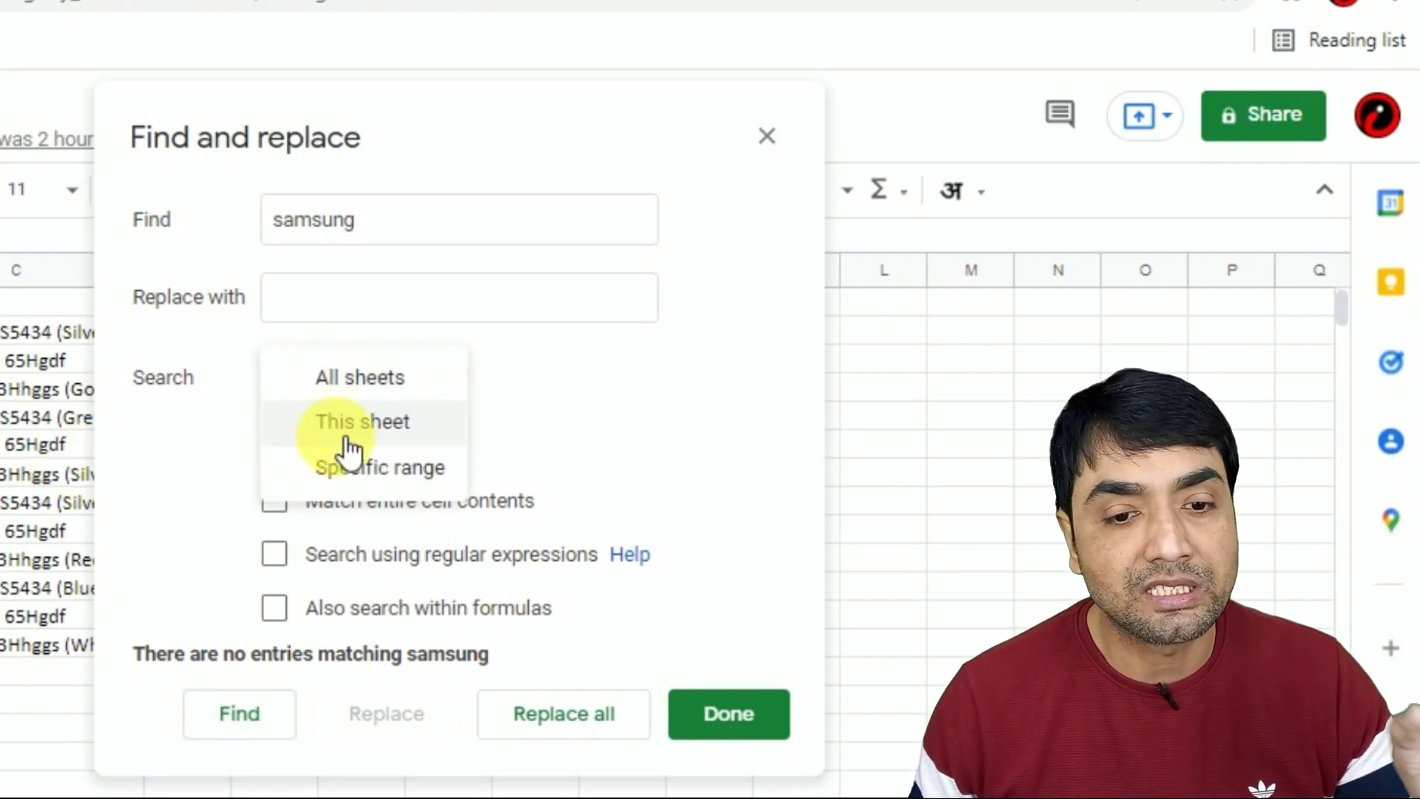
{"action": "left_click", "coordinate": [347, 422]}
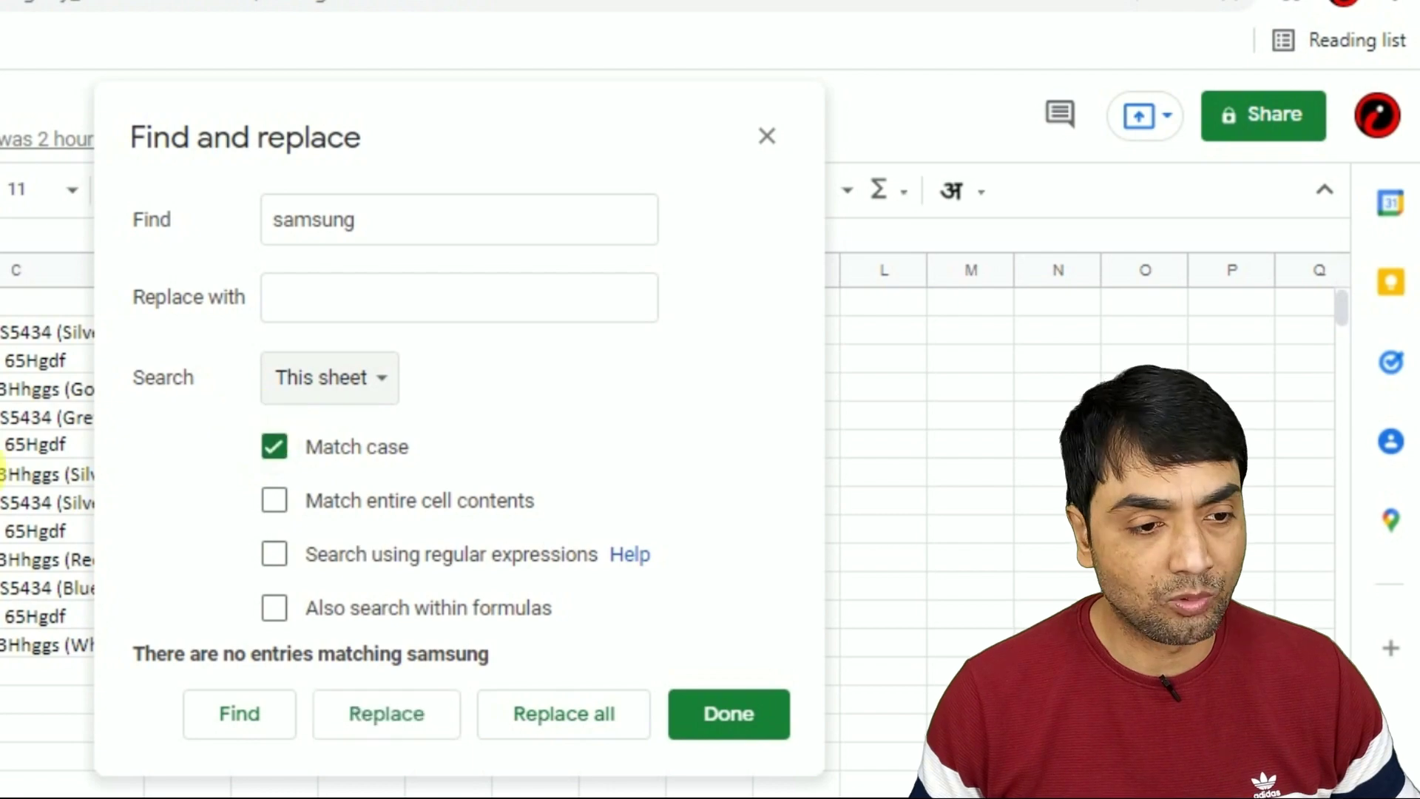
{"action": "key", "text": "Escape"}
{"action": "left_click", "coordinate": [180, 298]}
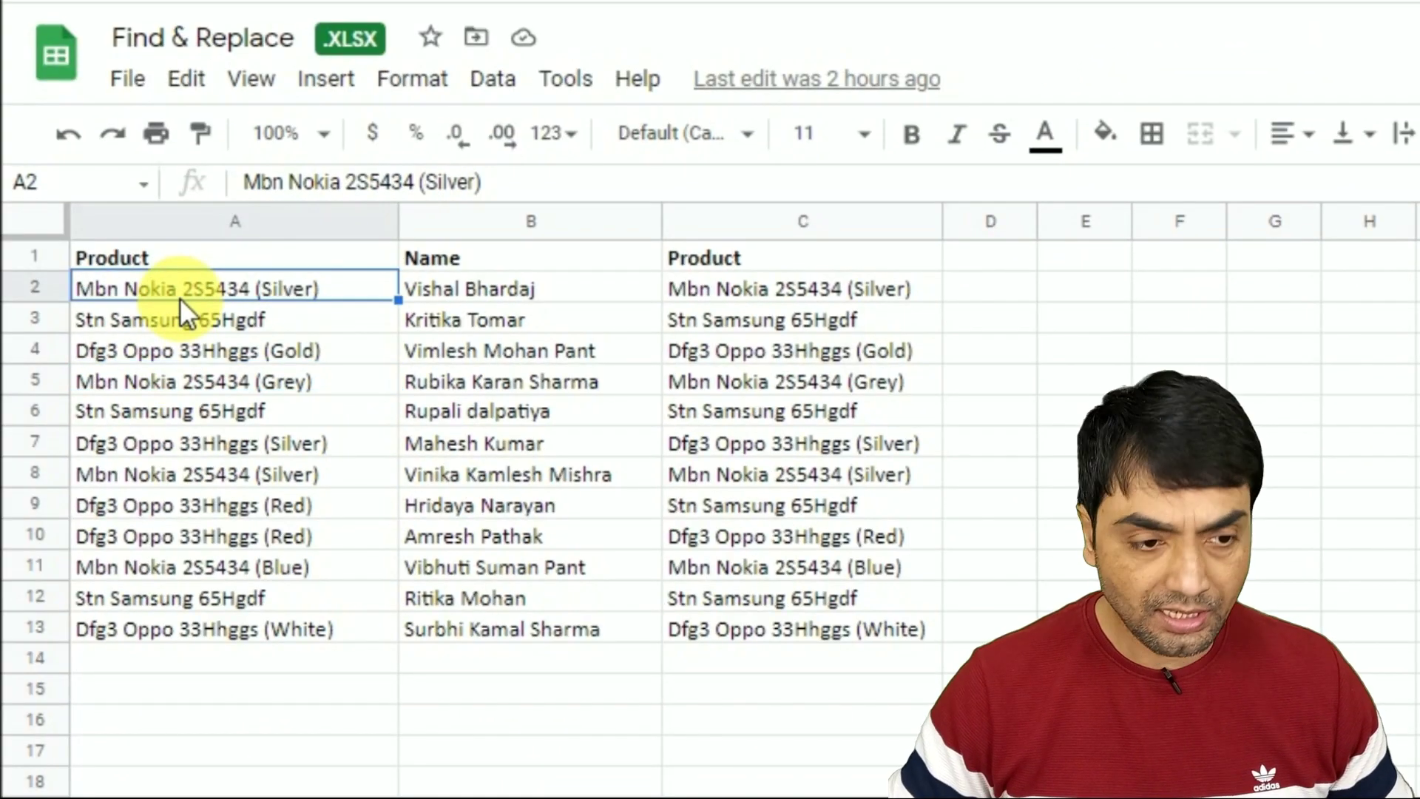
Select products A2:A13 and search that specific range for Samsung in Find and replace
{"action": "key", "text": "ctrl+shift+Down"}
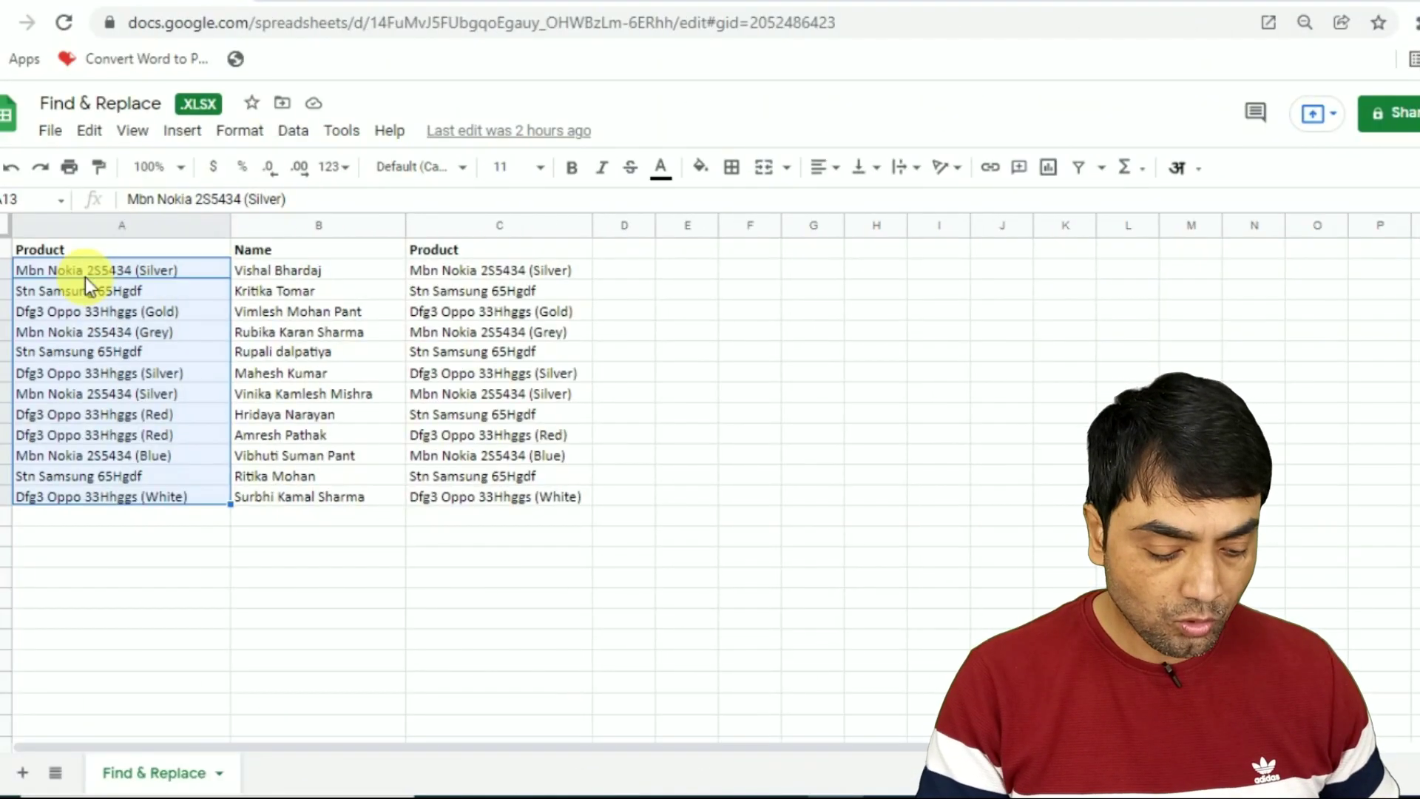
{"action": "key", "text": "ctrl+f"}
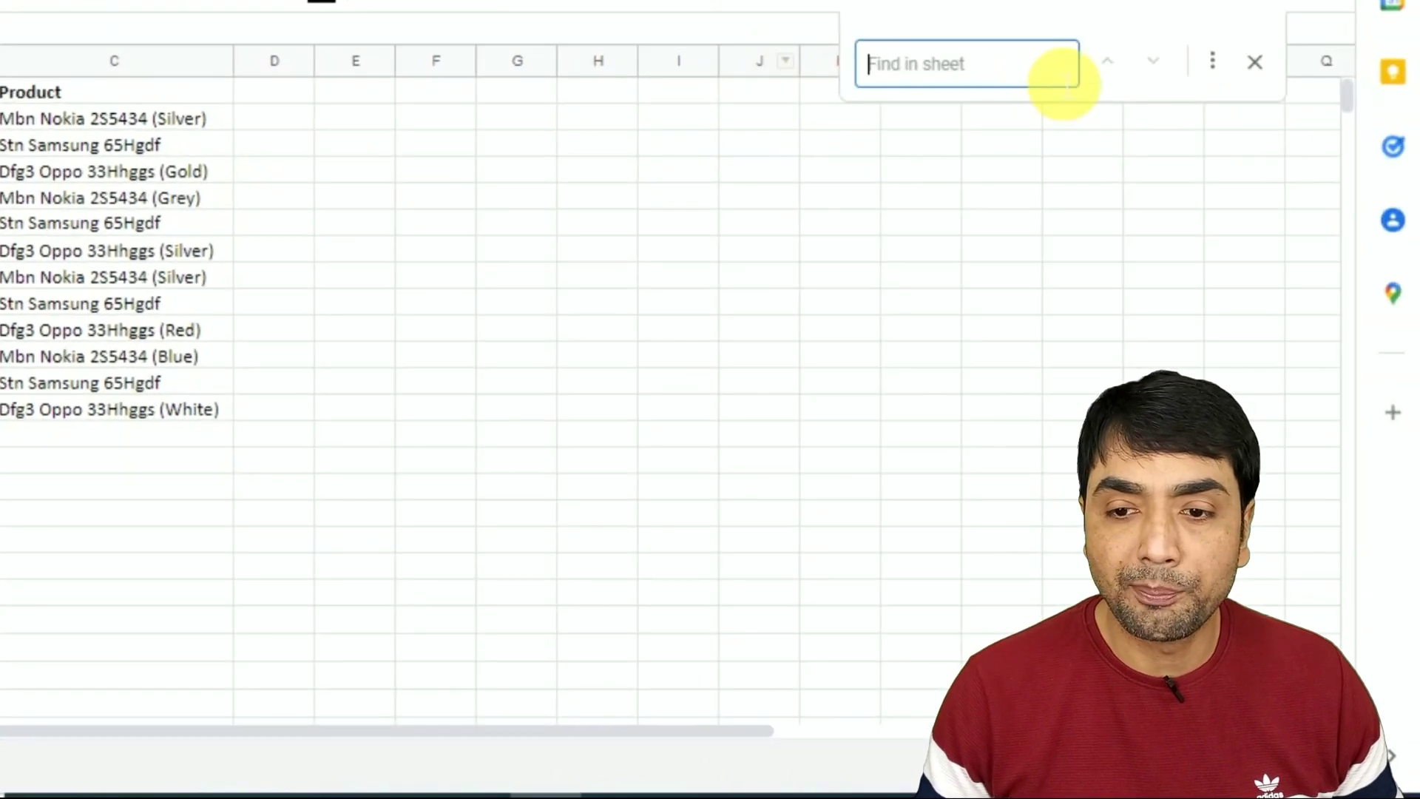
{"action": "left_click", "coordinate": [1213, 62]}
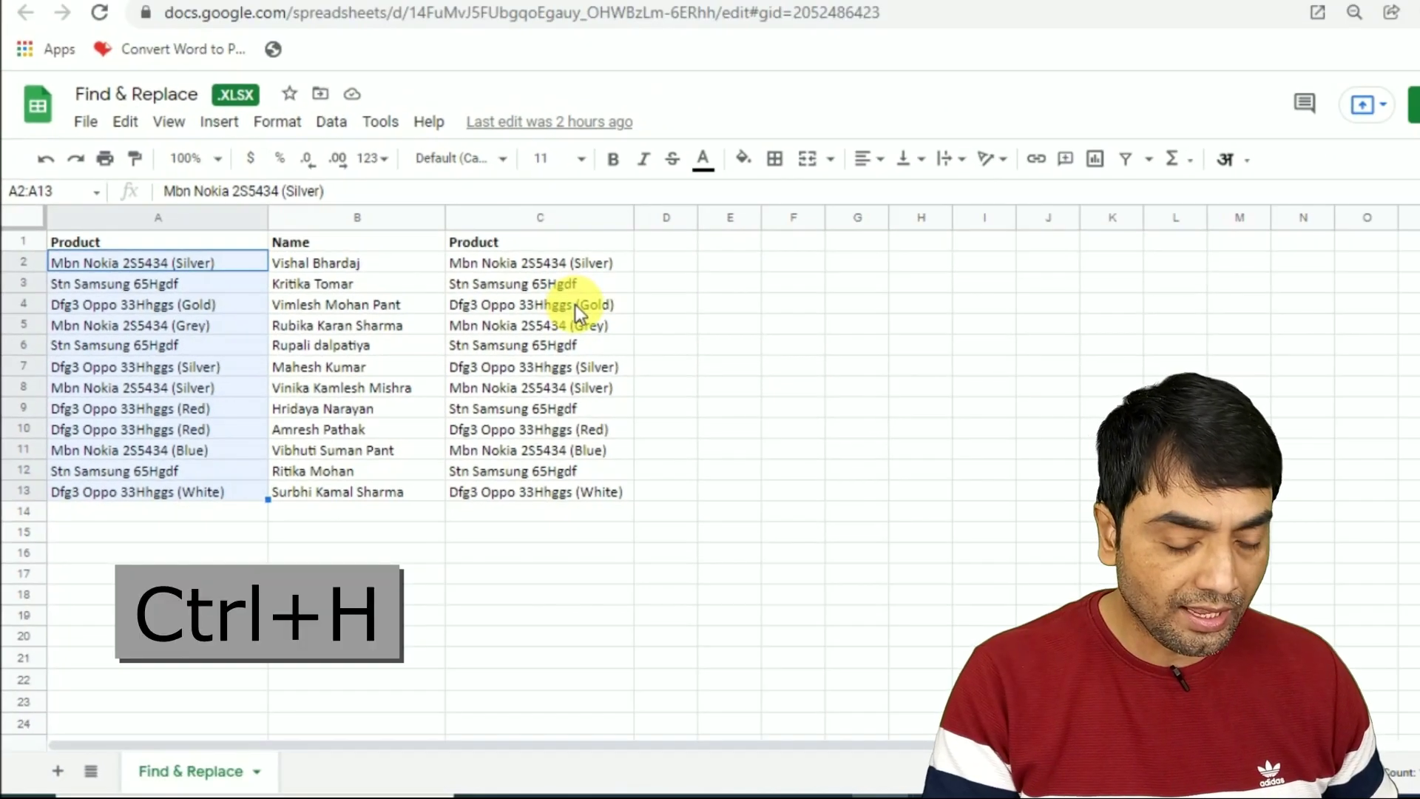
{"action": "key", "text": "ctrl+h"}
{"action": "type", "text": "Samsung"}
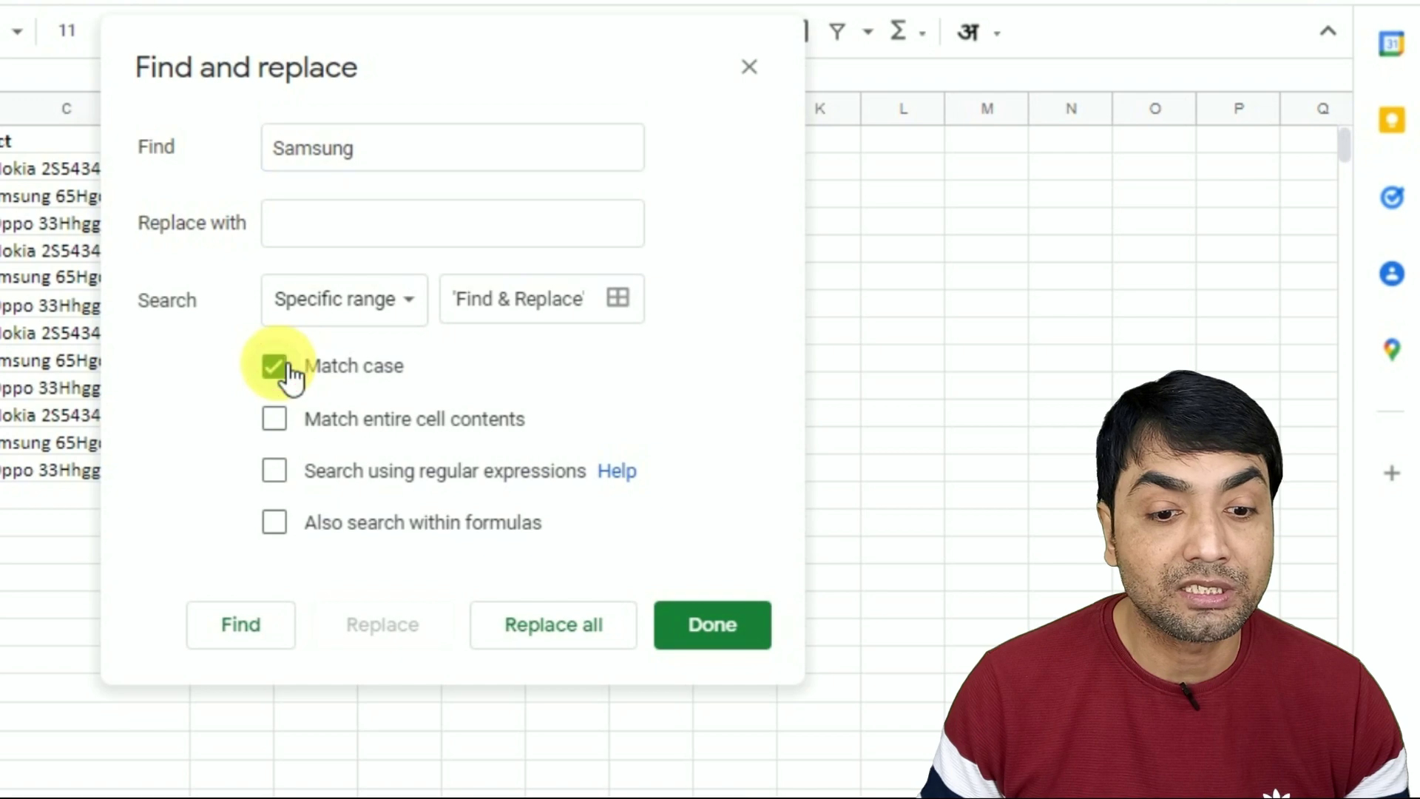
{"action": "left_click", "coordinate": [255, 637]}
Step to the next Samsung match, enable searching within formulas, and clear the search text
{"action": "left_click", "coordinate": [255, 638]}
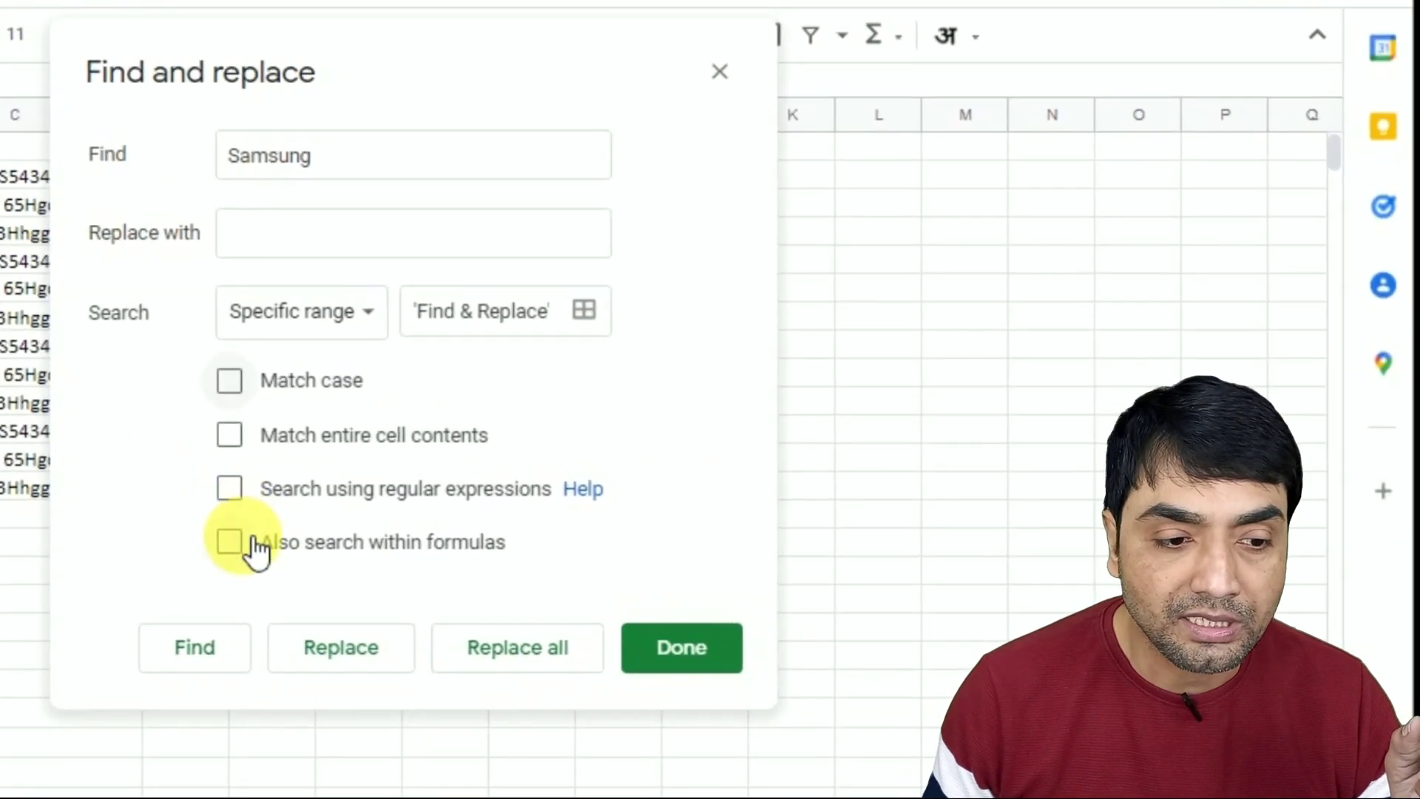
{"action": "left_click", "coordinate": [229, 542]}
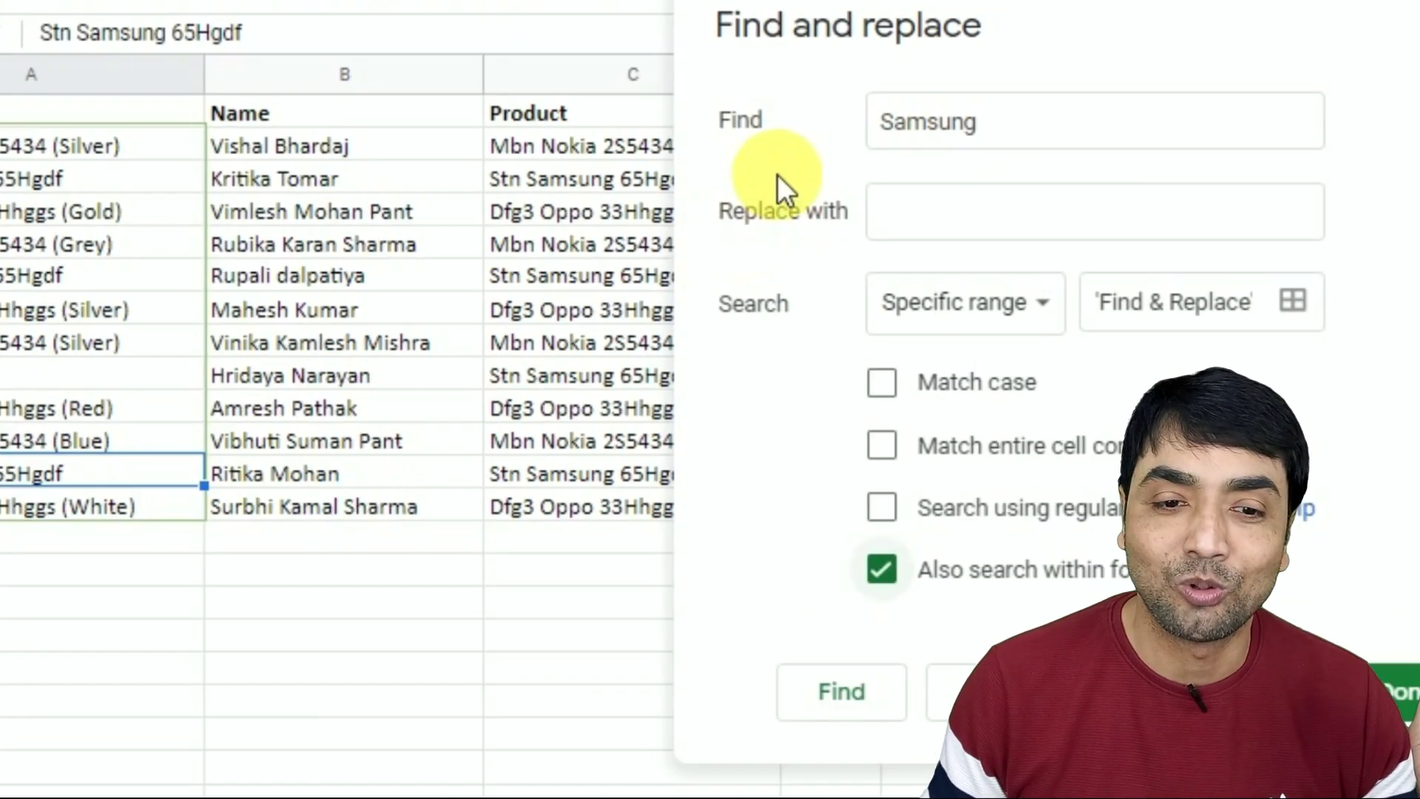
{"action": "left_click", "coordinate": [50, 142]}
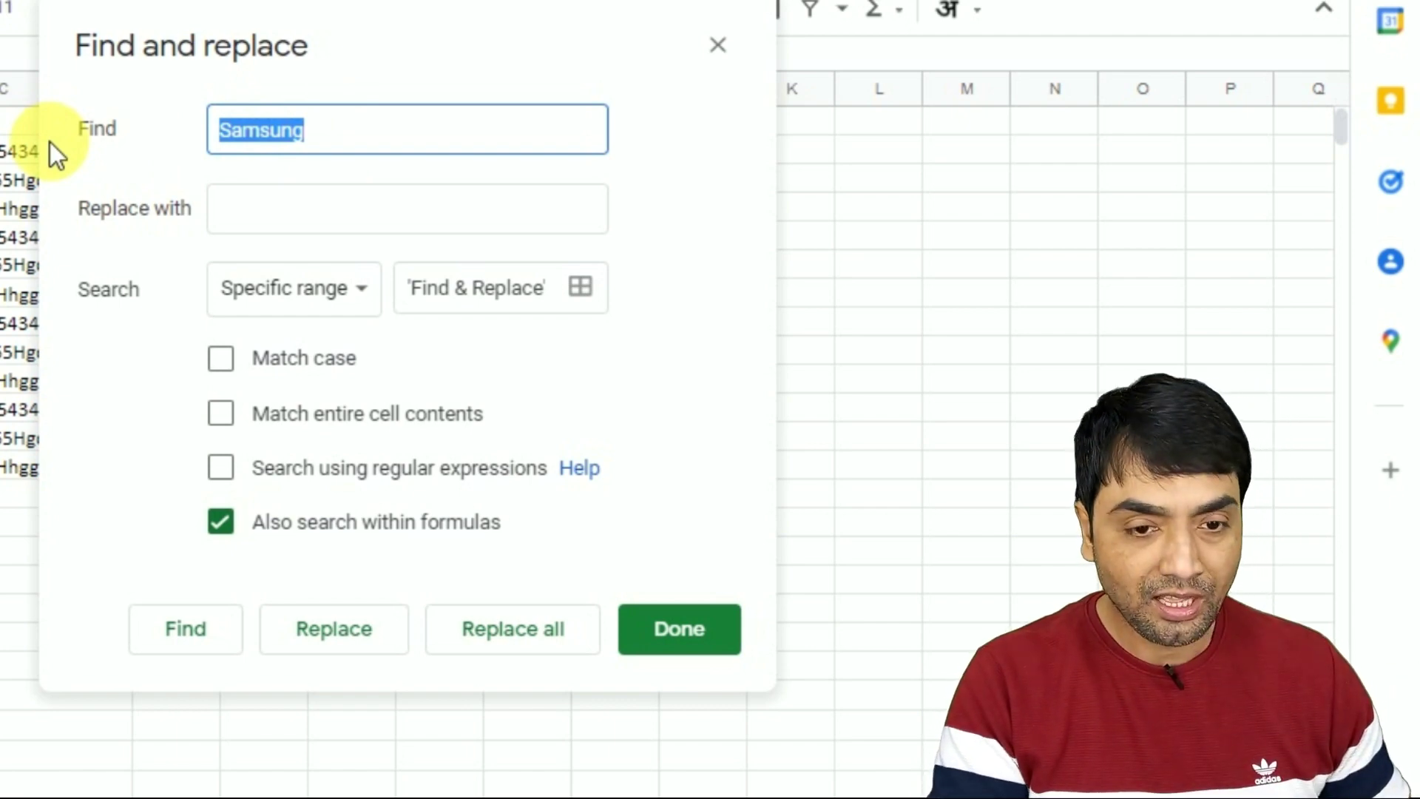
{"action": "key", "text": "BackSpace"}
Replace all C with B within formulas so A9 becomes =B10, then clear the replacement
{"action": "type", "text": "C"}
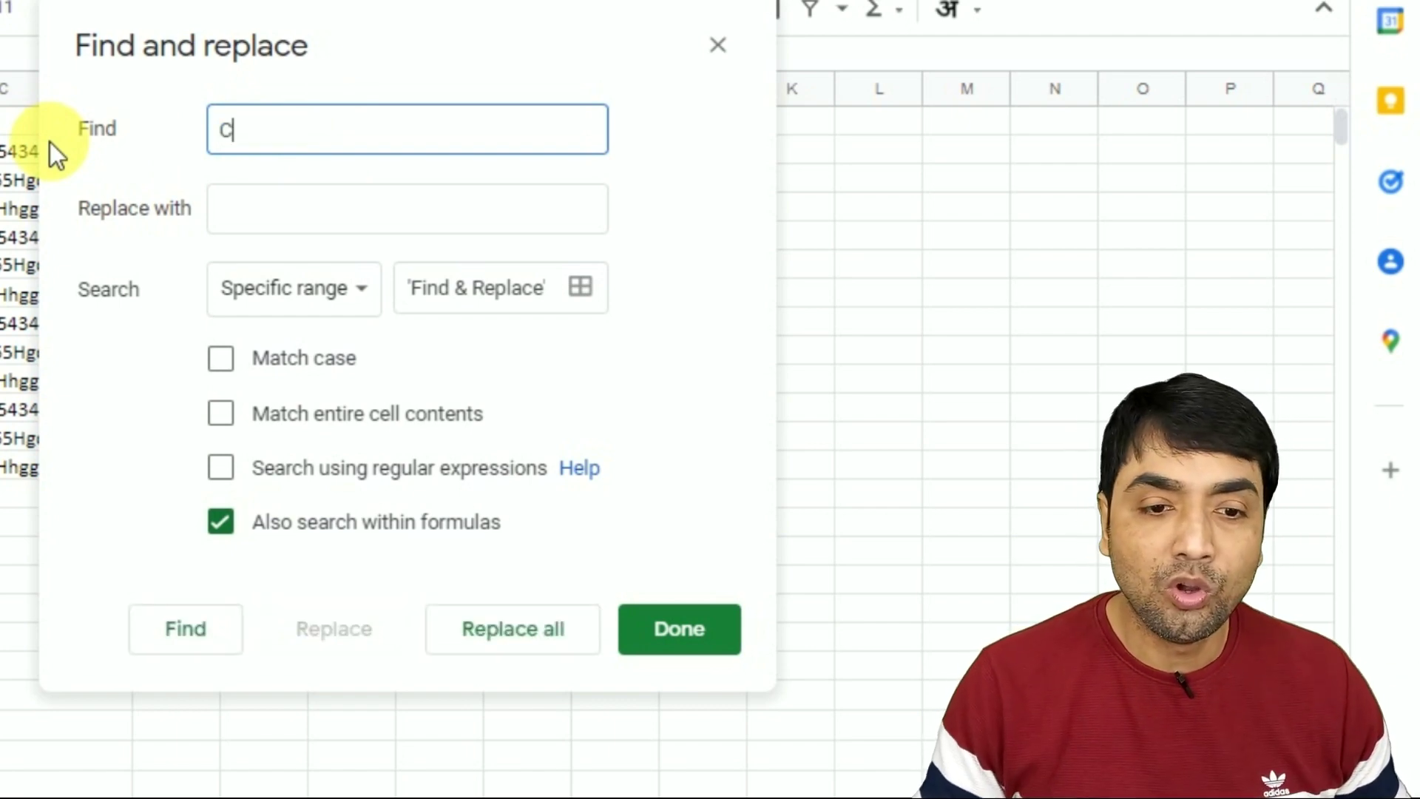
{"action": "left_click", "coordinate": [296, 220]}
{"action": "type", "text": "B"}
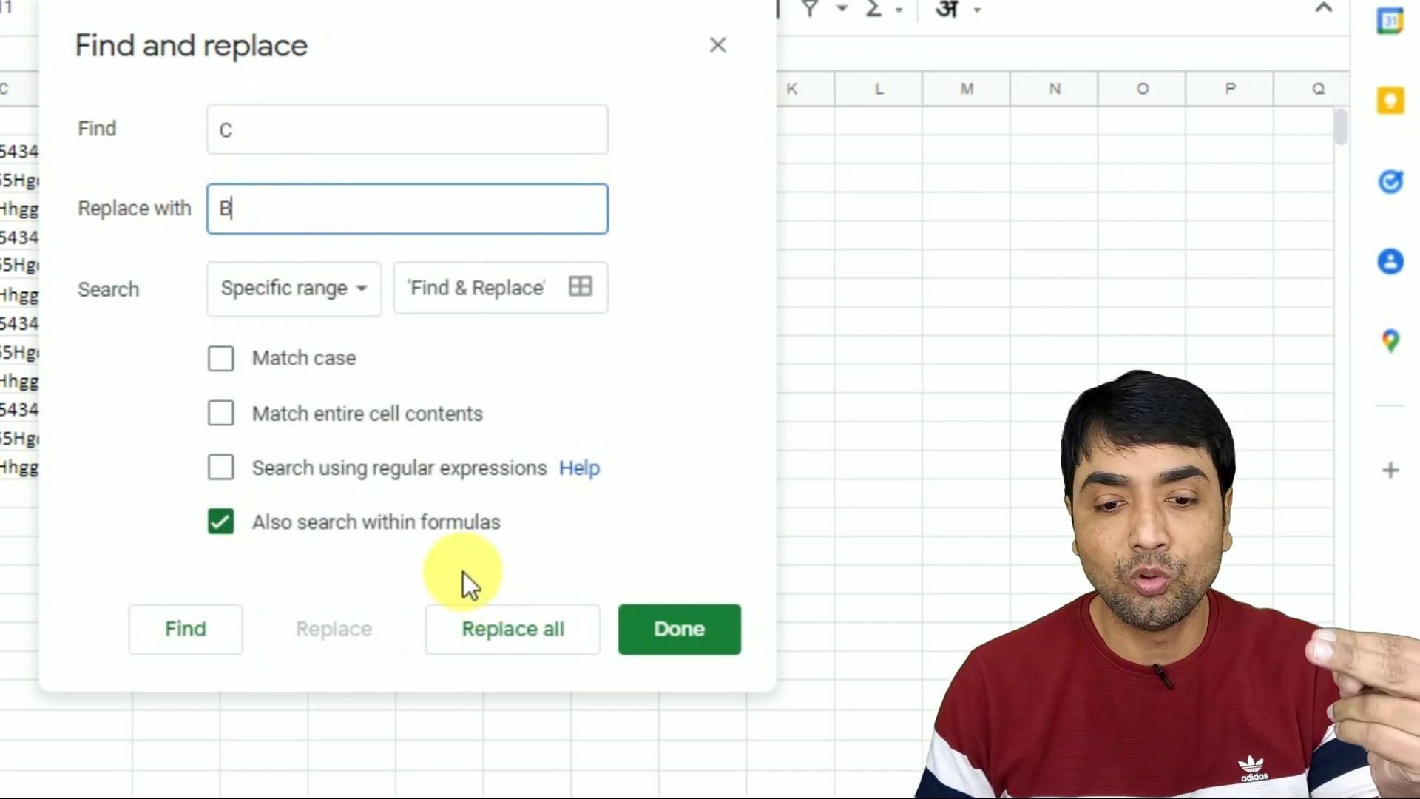
{"action": "left_click", "coordinate": [504, 628]}
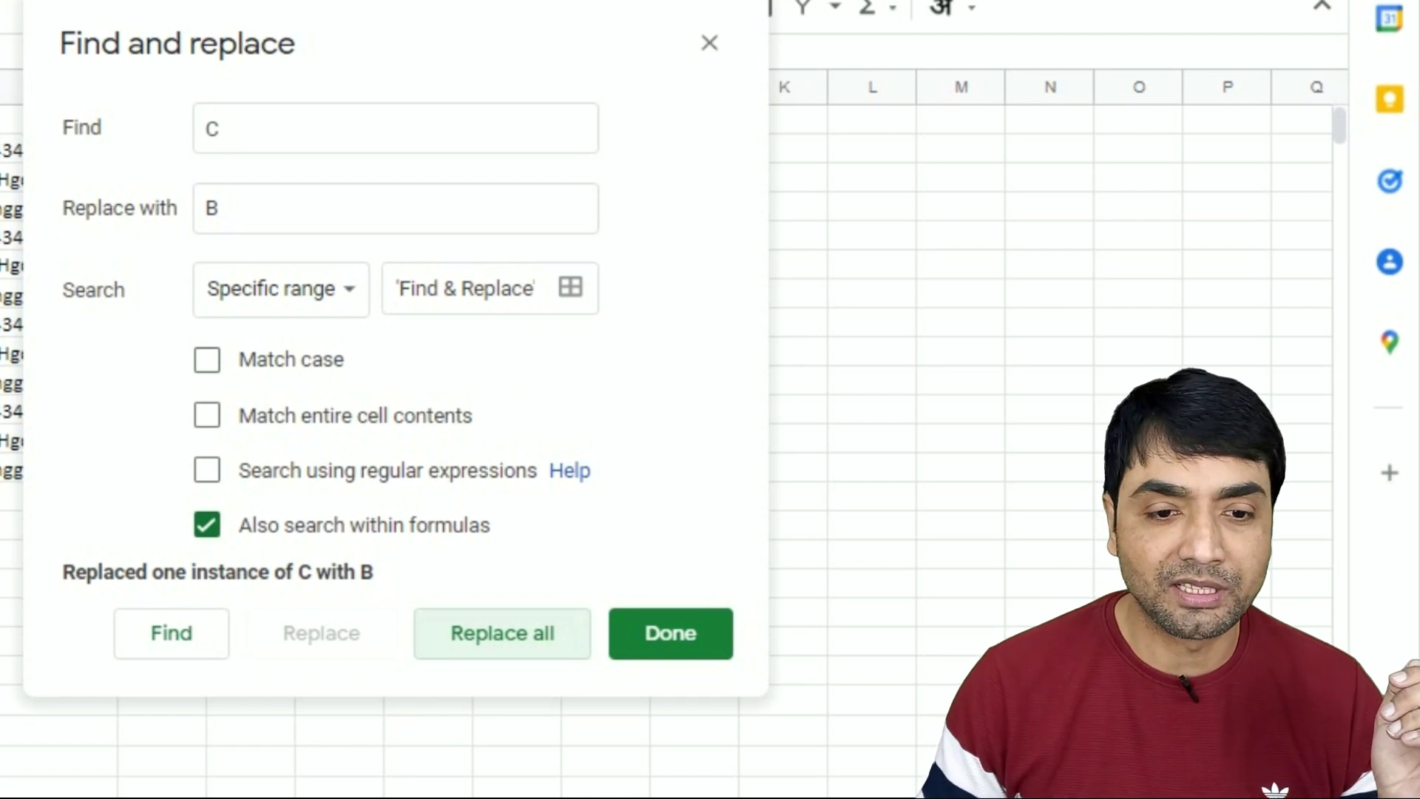
{"action": "left_click", "coordinate": [257, 222]}
{"action": "key", "text": "BackSpace"}
{"action": "key", "text": "BackSpace"}
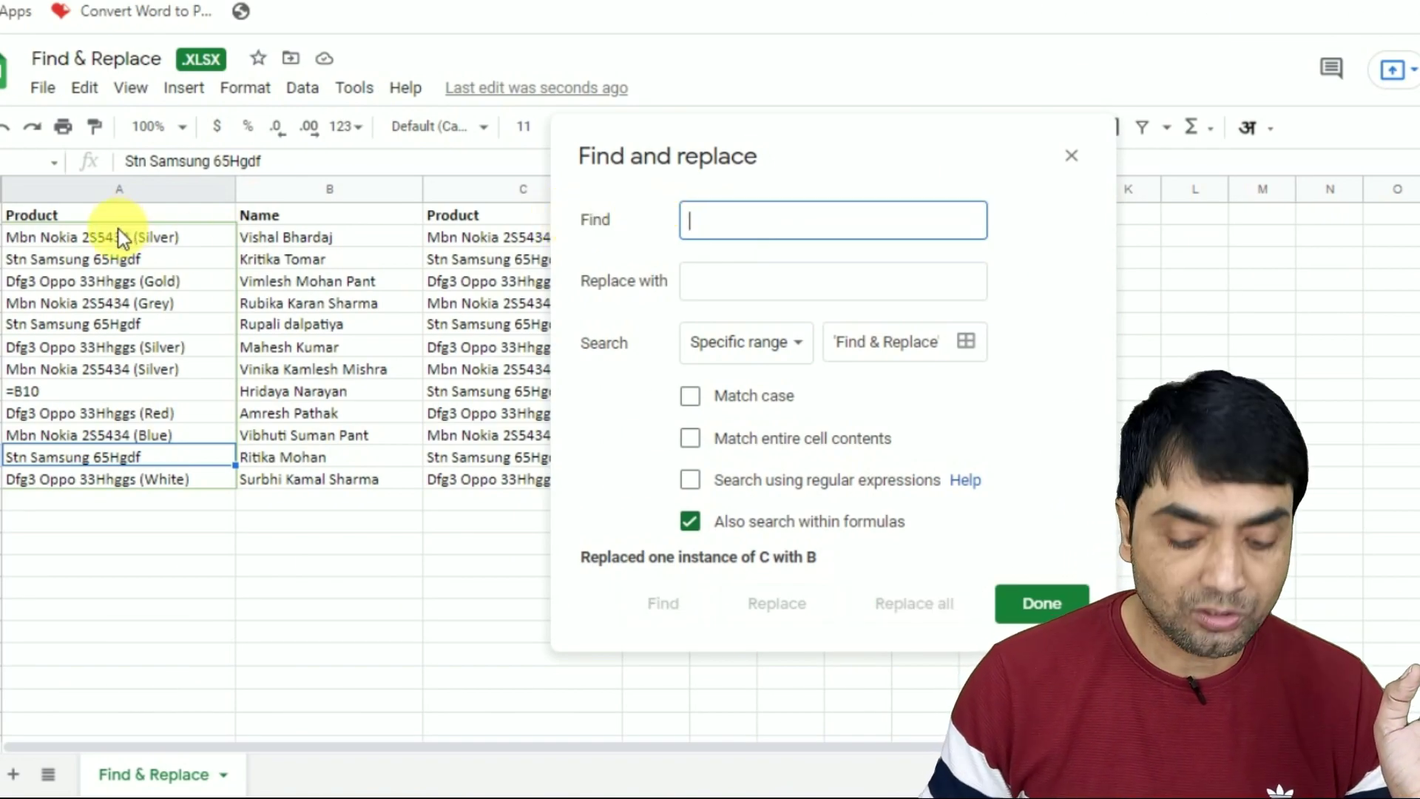
Turn off formula search and remove all 8 opening brackets '(' from the products
{"action": "type", "text": "("}
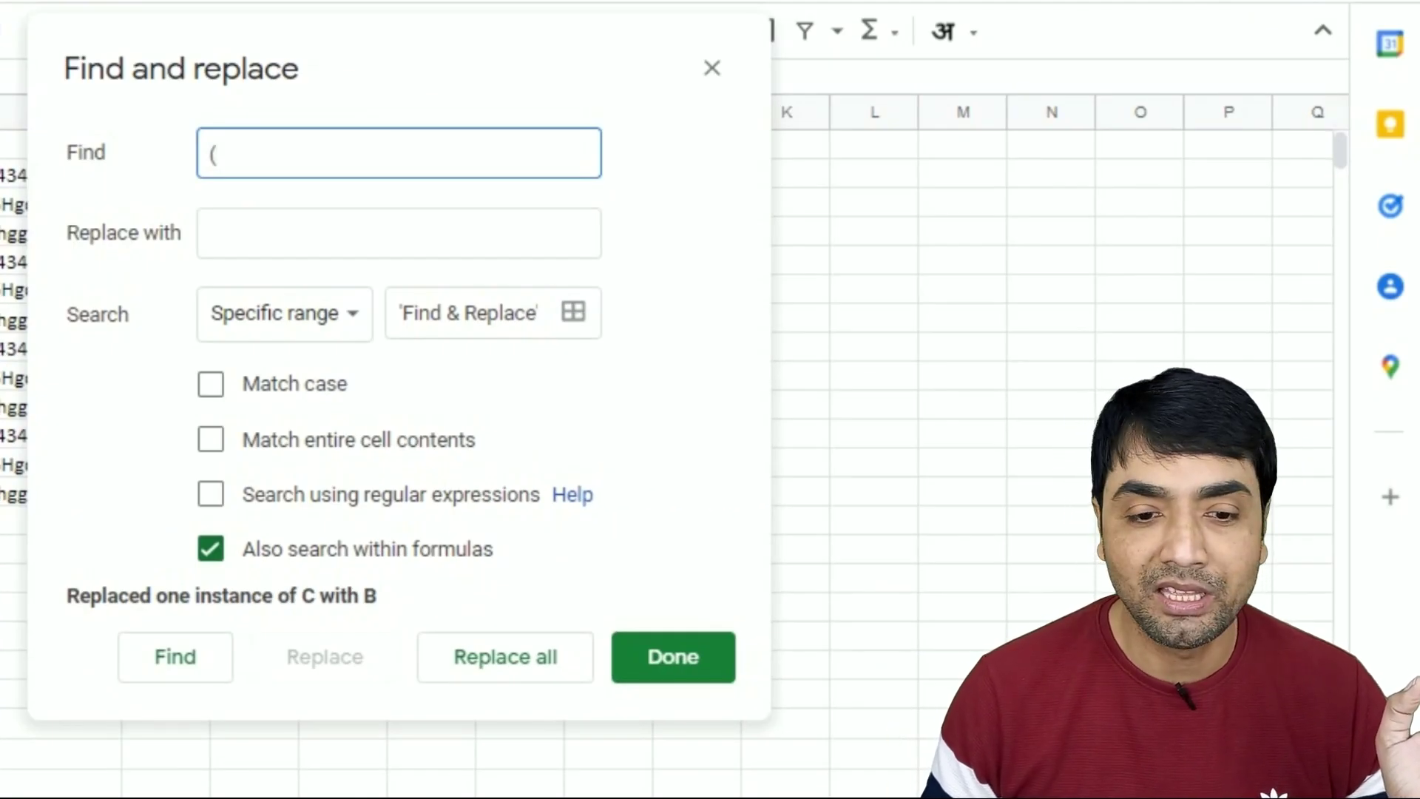
{"action": "left_click", "coordinate": [227, 549]}
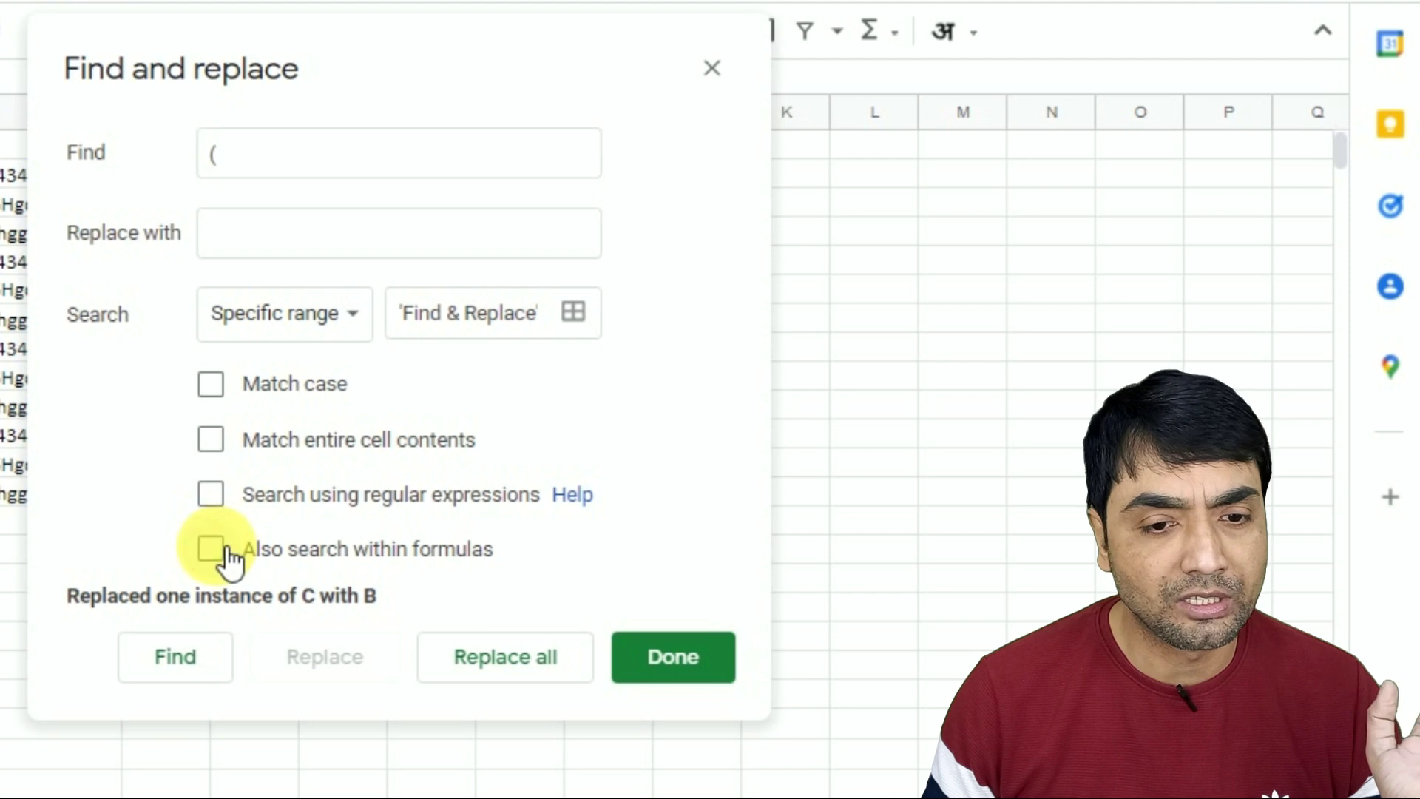
{"action": "left_click", "coordinate": [230, 156]}
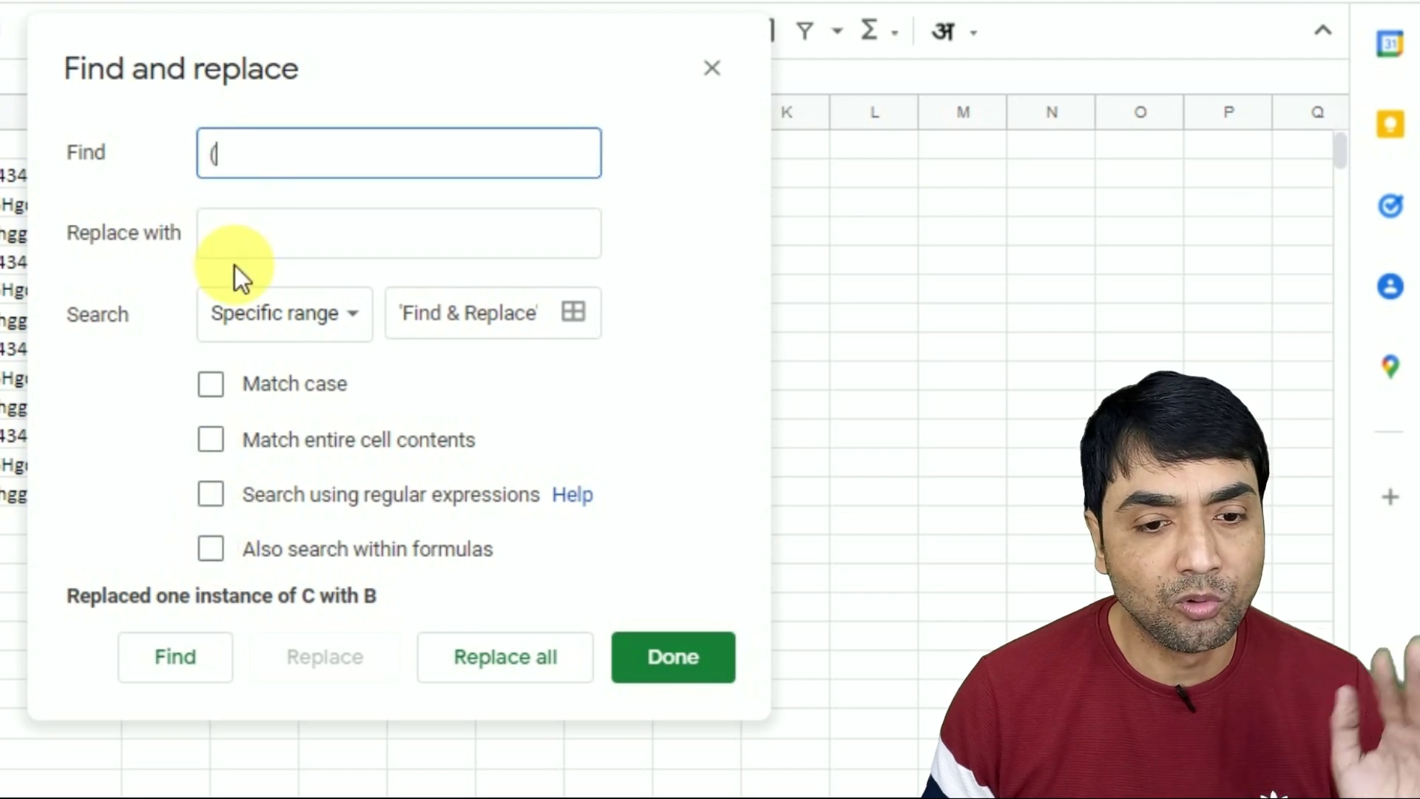
{"action": "left_click", "coordinate": [238, 244]}
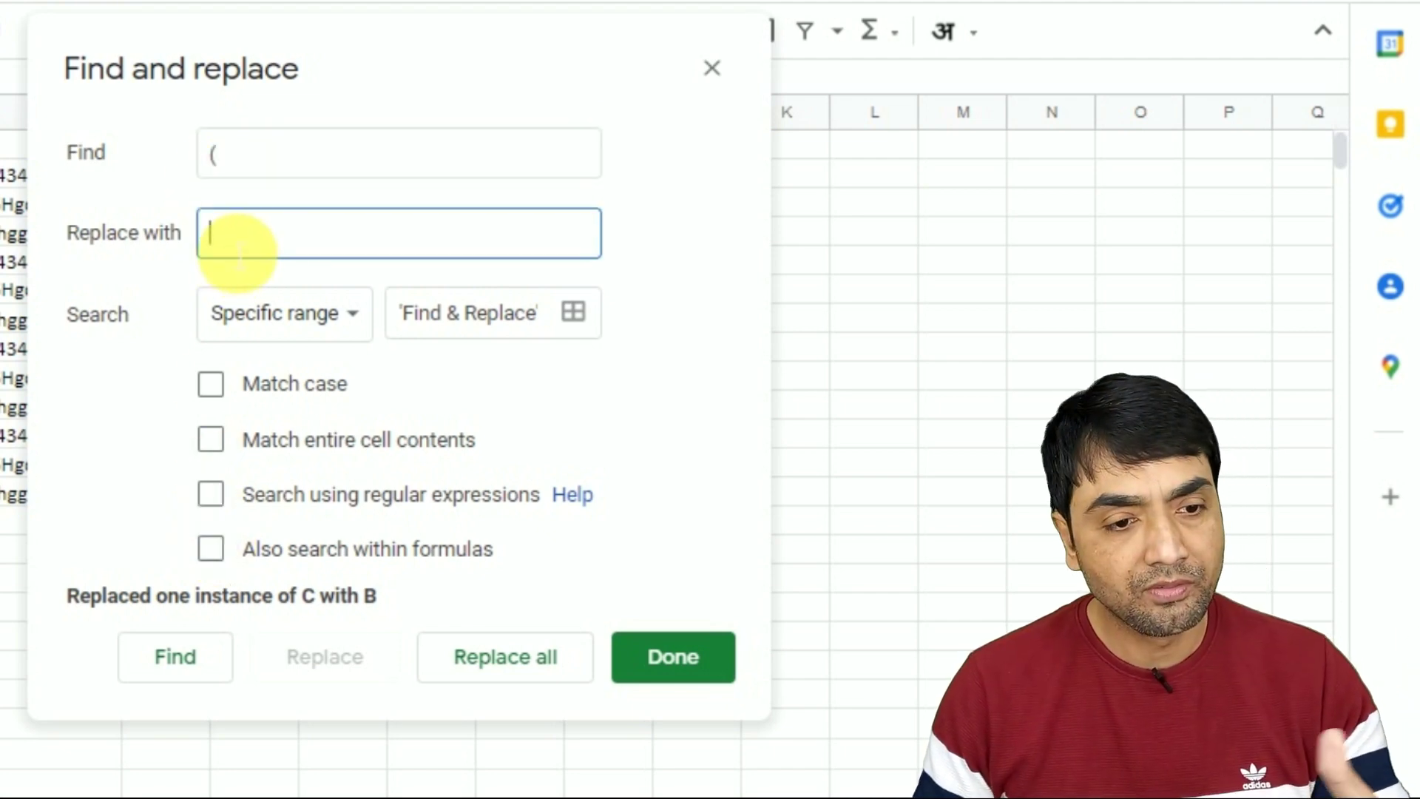
{"action": "left_click", "coordinate": [490, 643]}
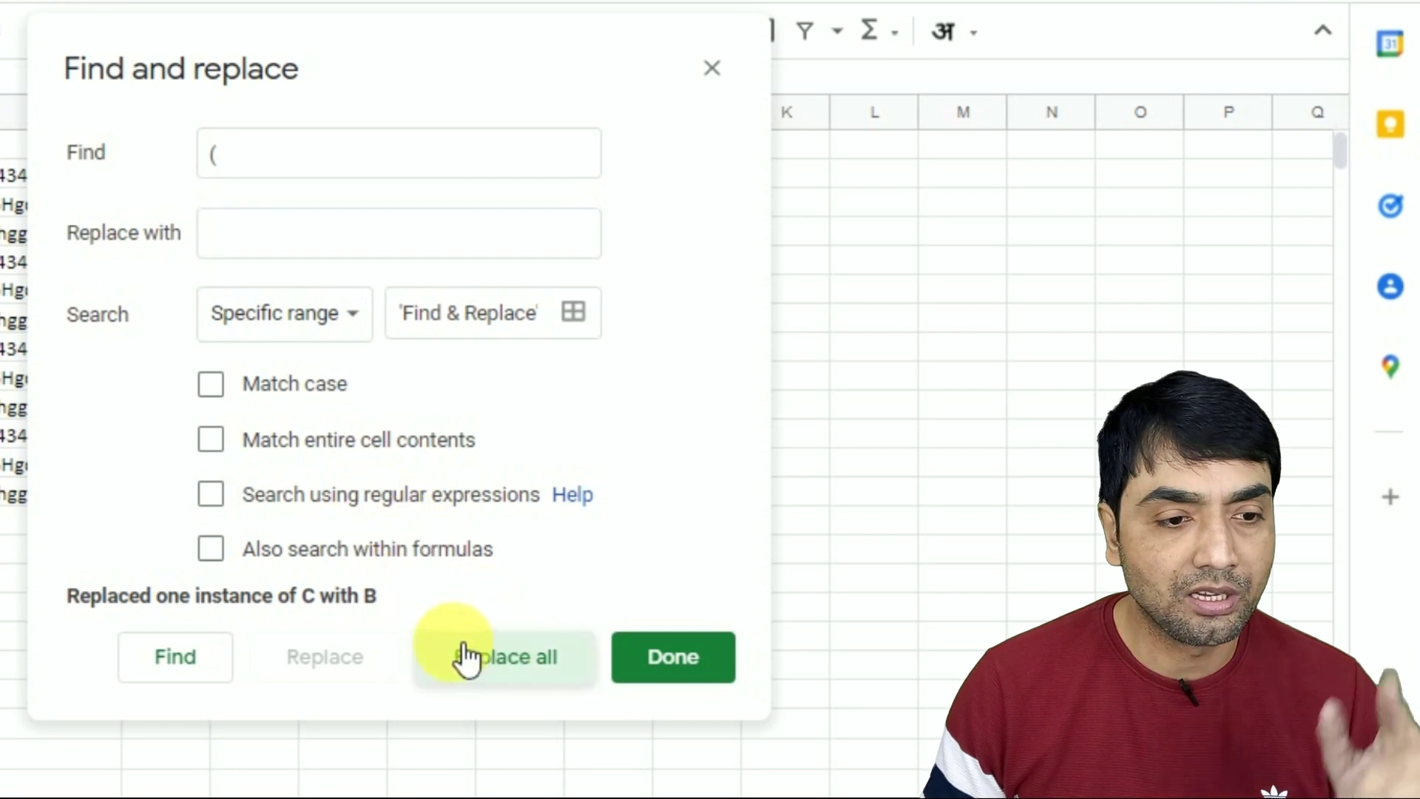
Remove all 8 closing brackets ')' from the products
{"action": "left_click", "coordinate": [250, 157]}
{"action": "key", "text": "BackSpace"}
{"action": "type", "text": ")"}
{"action": "left_click", "coordinate": [474, 661]}
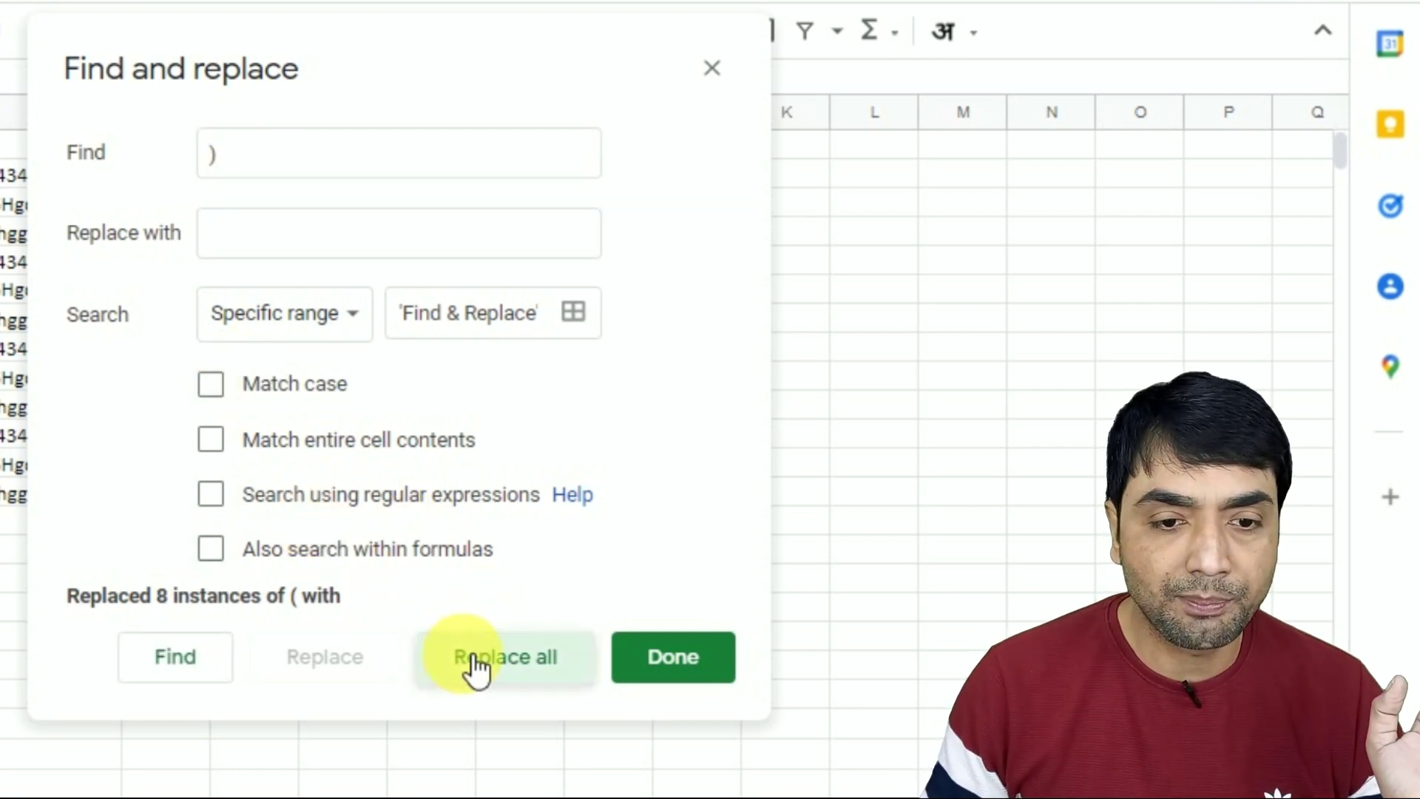
Replace every space with a hyphen (30 replacements) and open the regular-expression help
{"action": "double_click", "coordinate": [275, 172]}
{"action": "key", "text": "BackSpace"}
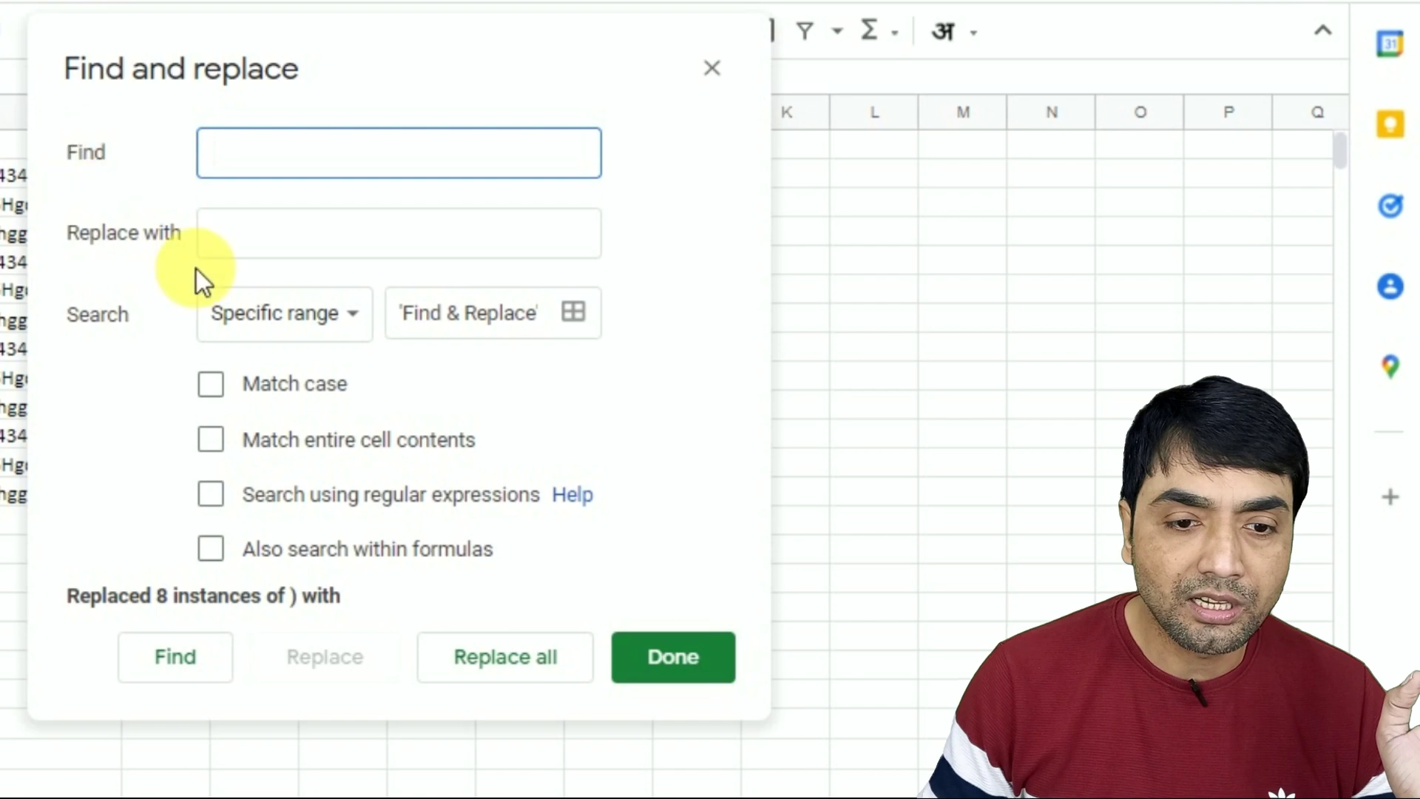
{"action": "left_click", "coordinate": [246, 243]}
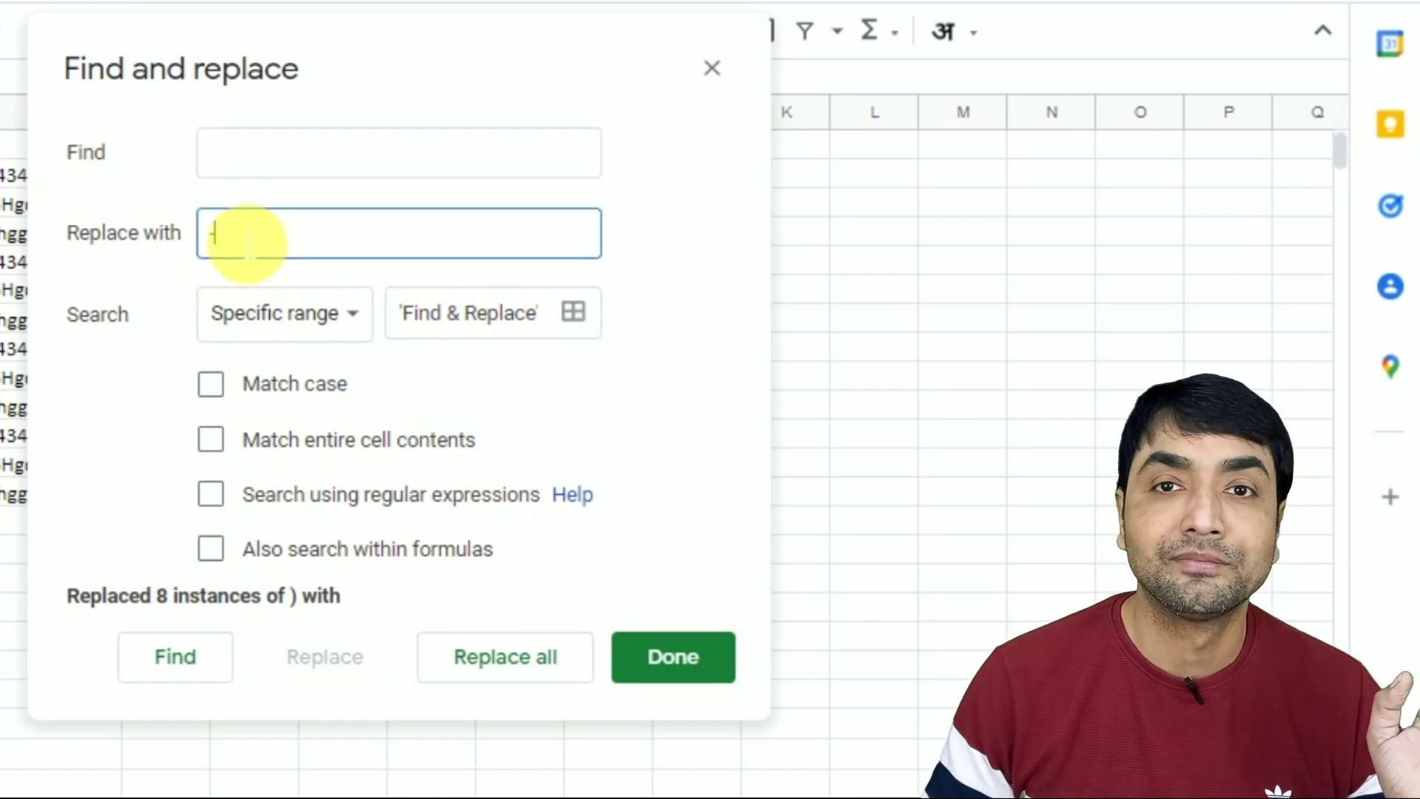
{"action": "type", "text": "-"}
{"action": "left_click", "coordinate": [508, 656]}
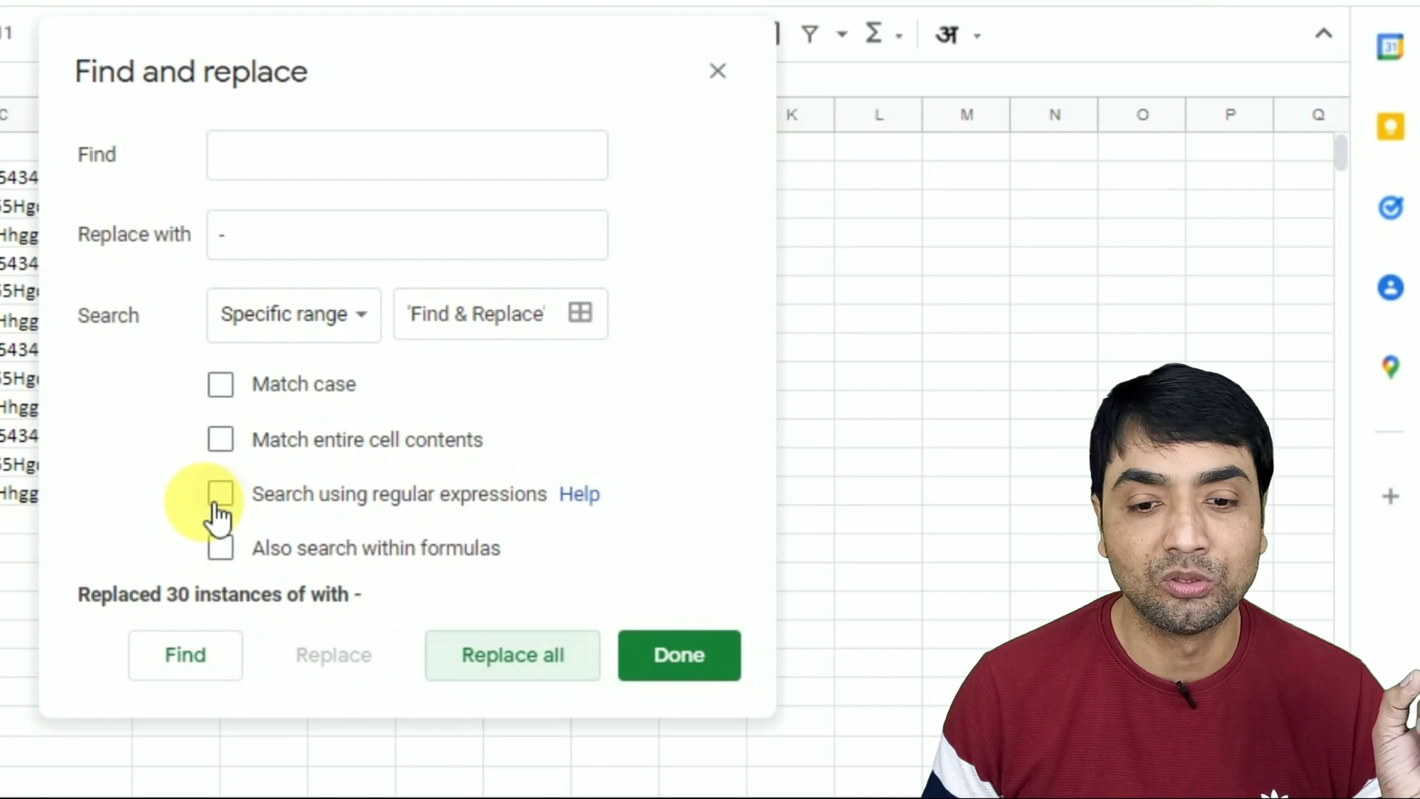
{"action": "left_click", "coordinate": [596, 499]}
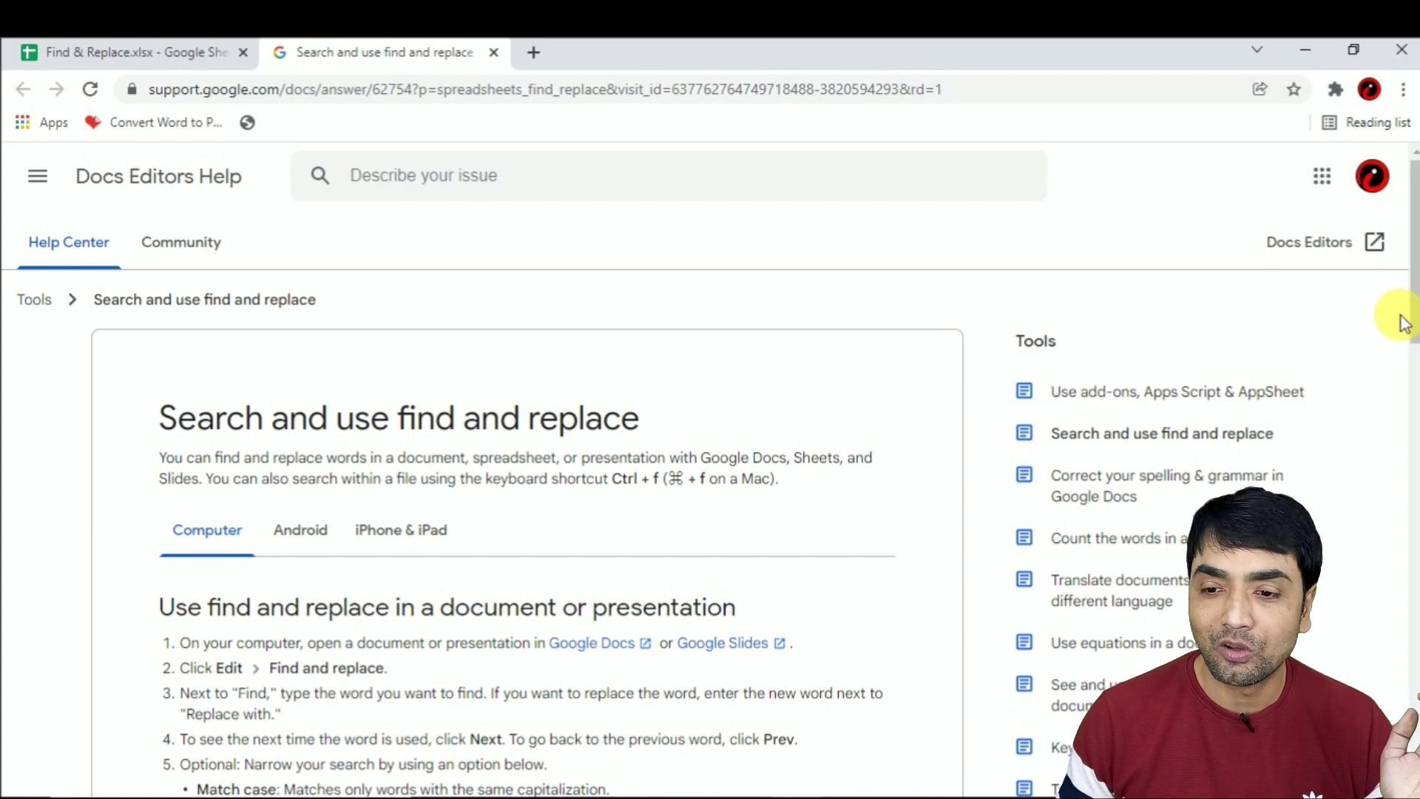
Expand the Common regular expressions table in the help article and scroll through its examples
{"action": "left_click_drag", "start_coordinate": [1412, 303], "coordinate": [1414, 740]}
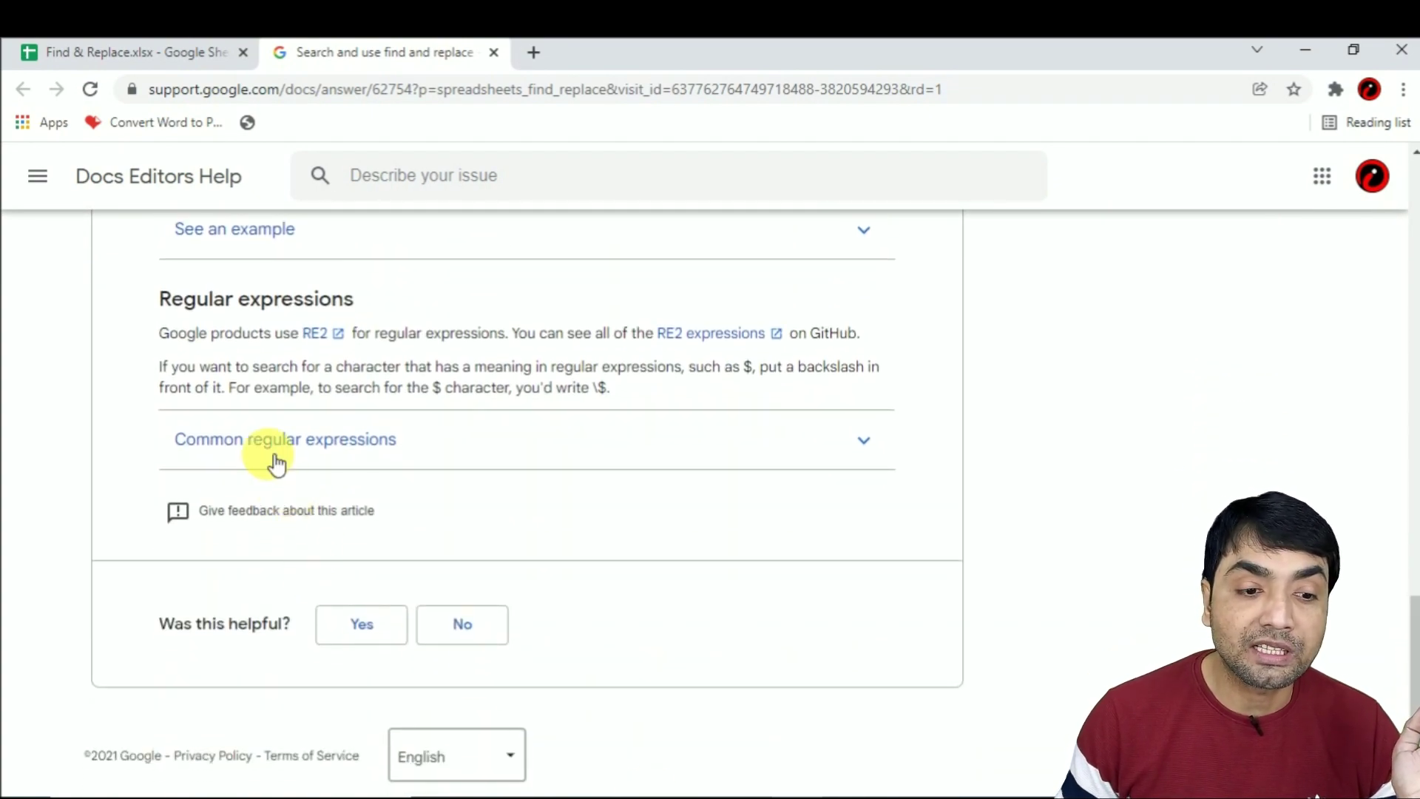
{"action": "left_click", "coordinate": [274, 443]}
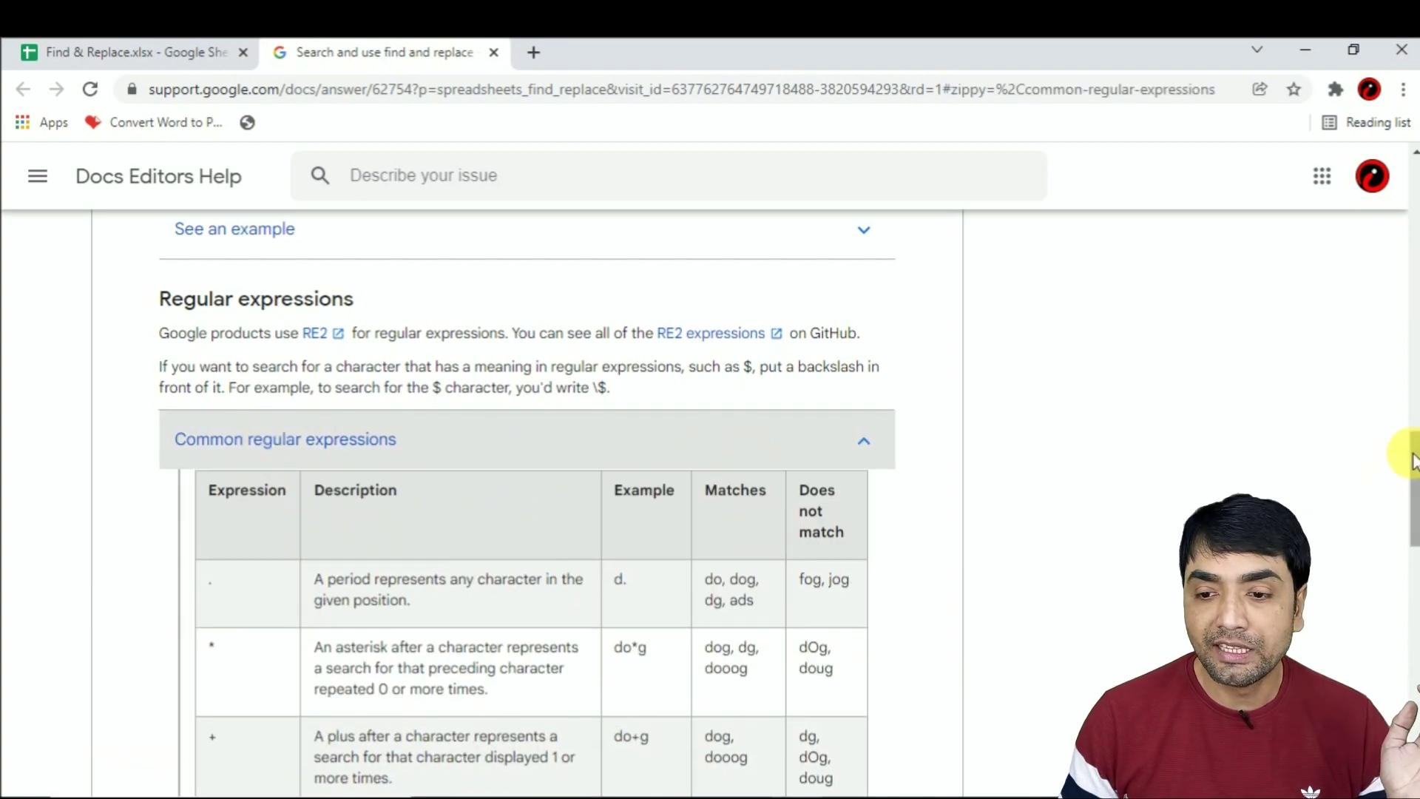
{"action": "scroll", "coordinate": [1412, 466], "scroll_direction": "down", "scroll_amount": 4}
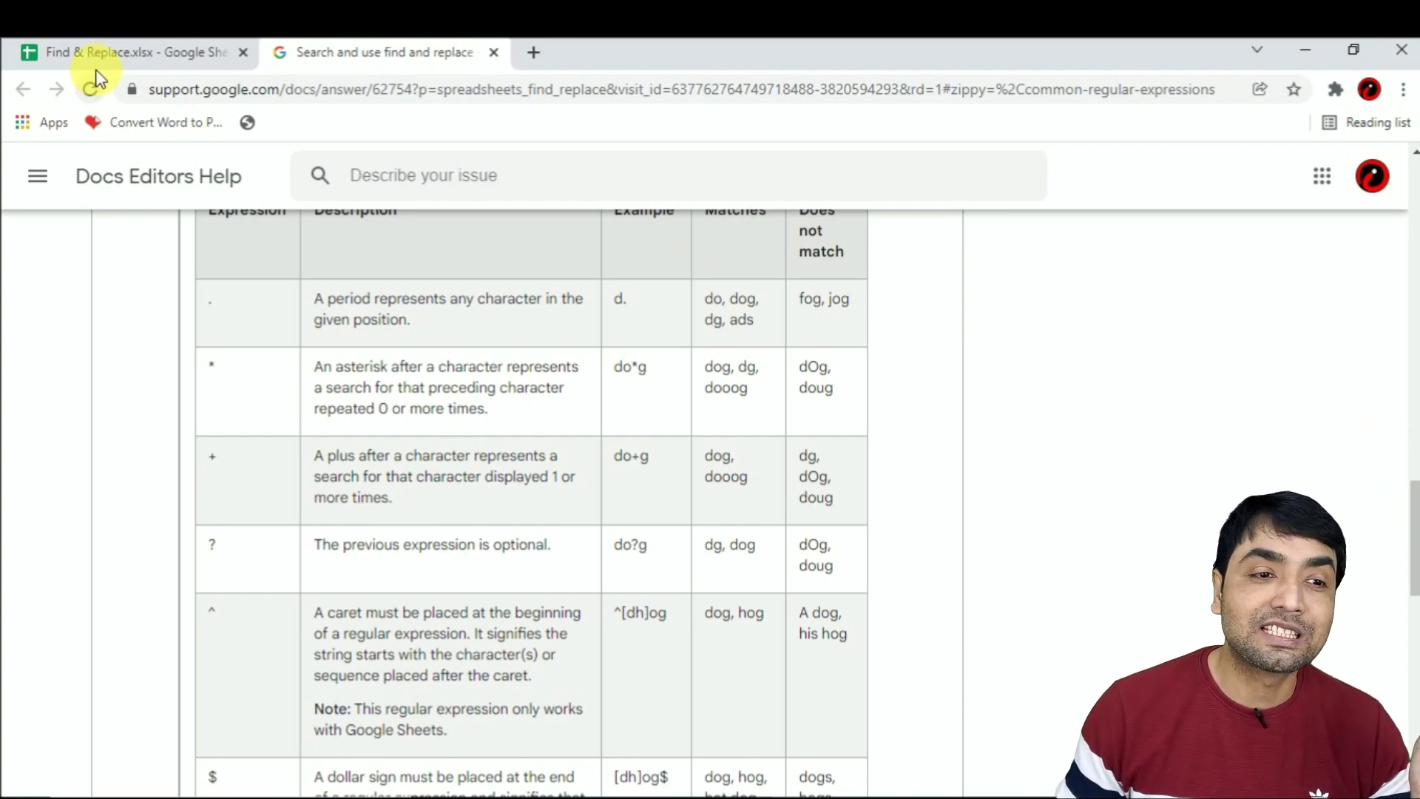
Return to Find & Replace.xlsx, select names B2:B13, and open Find and replace with Ctrl+H
{"action": "left_click", "coordinate": [126, 52]}
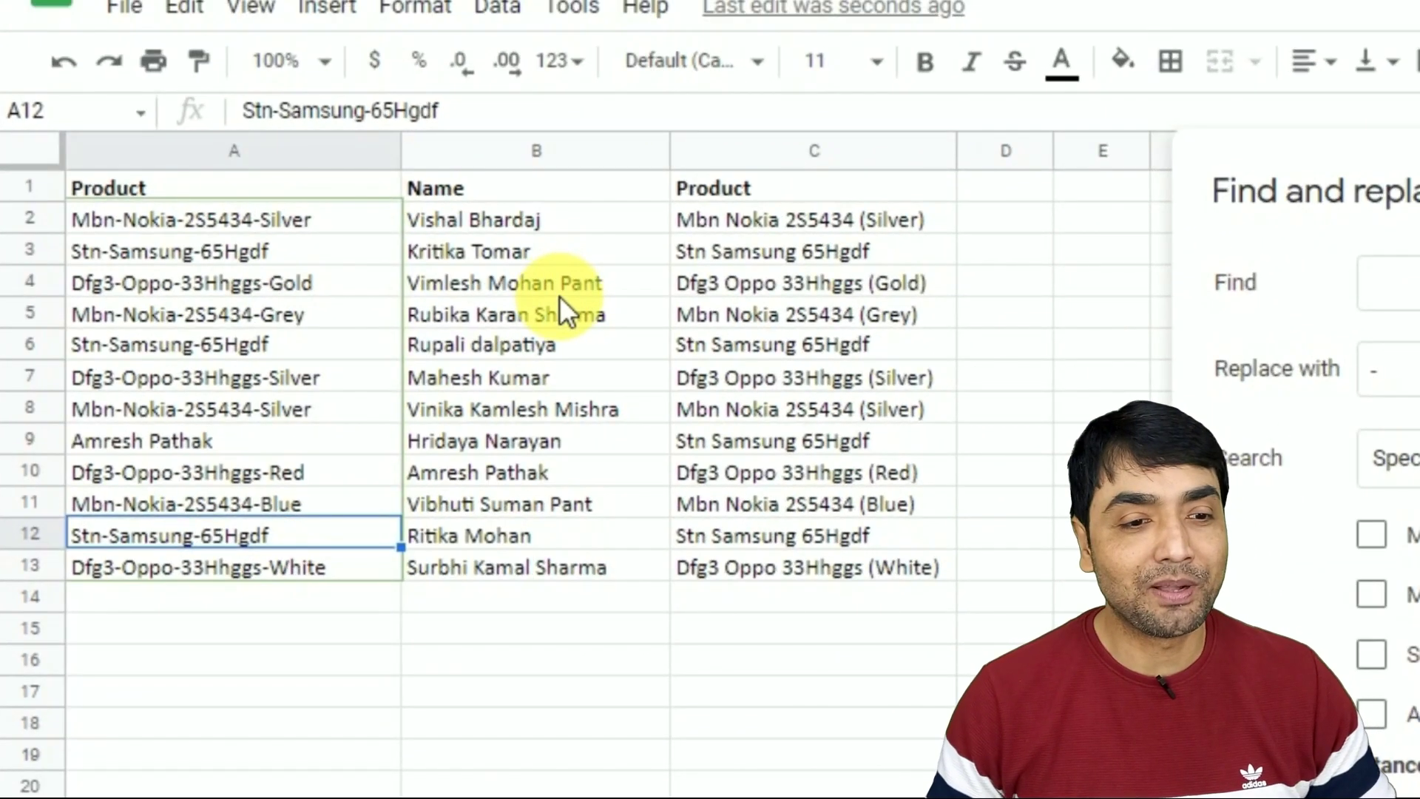
{"action": "left_click", "coordinate": [485, 271]}
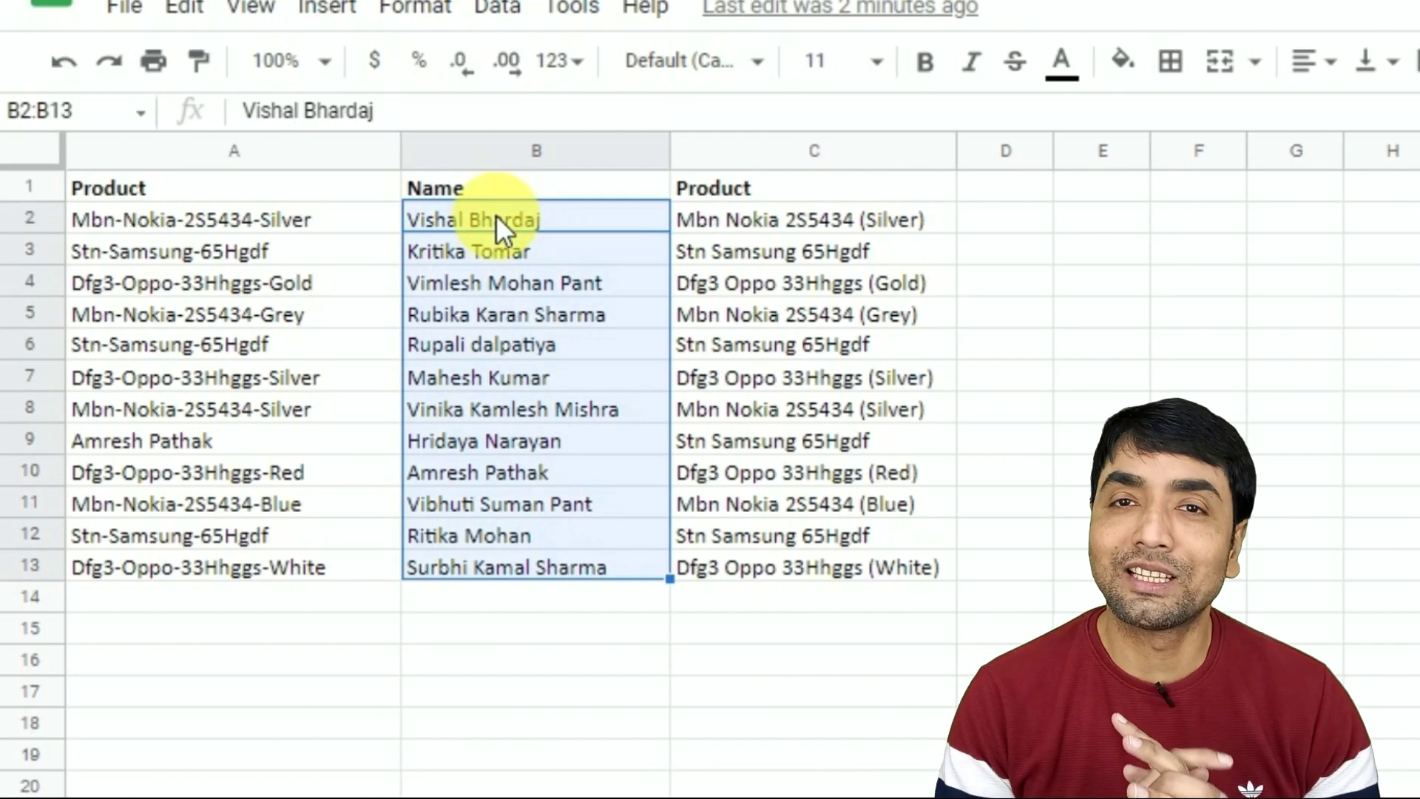
{"action": "key", "text": "ctrl+h"}
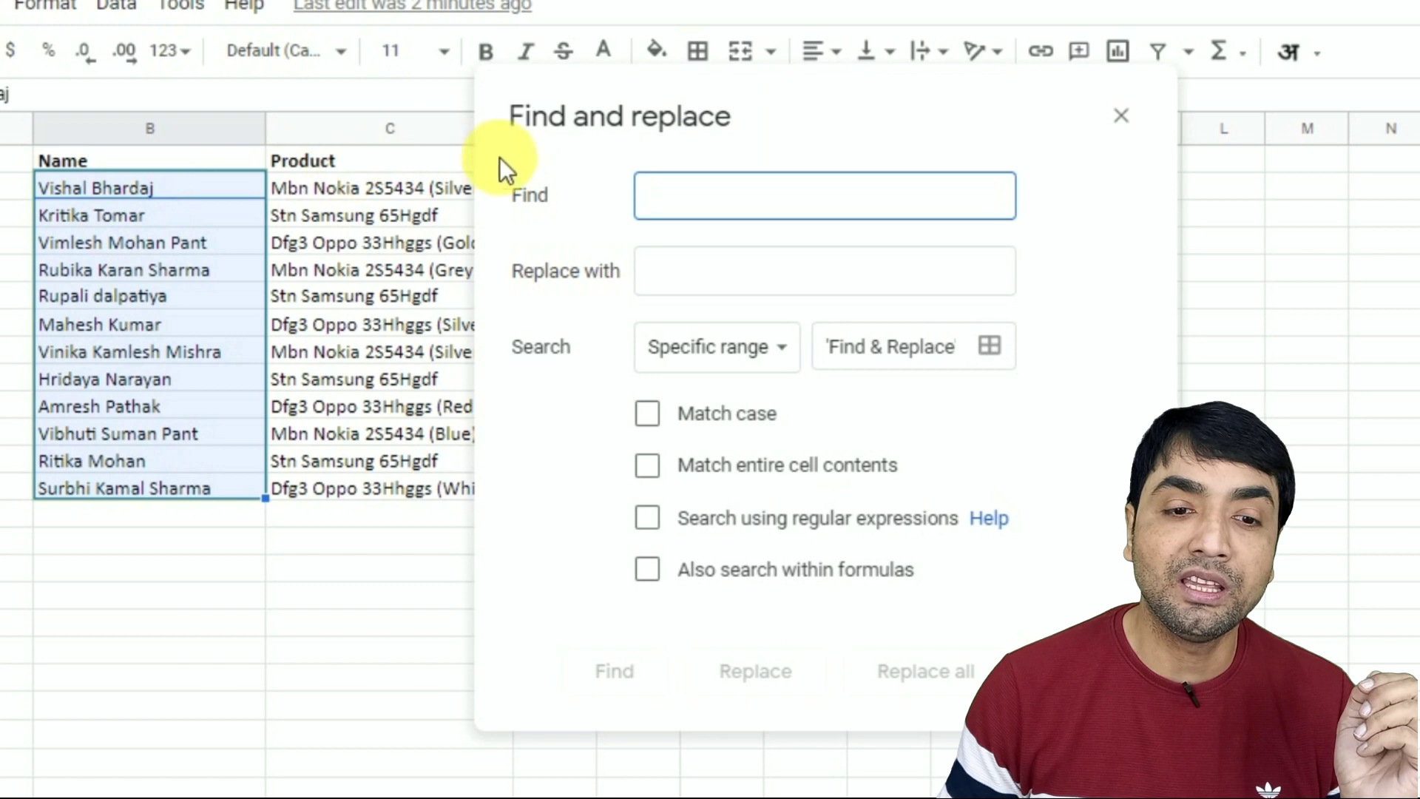
Enable regular-expression search, enter the pattern .+, and find the first matching name
{"action": "left_click_drag", "start_coordinate": [564, 104], "coordinate": [549, 71]}
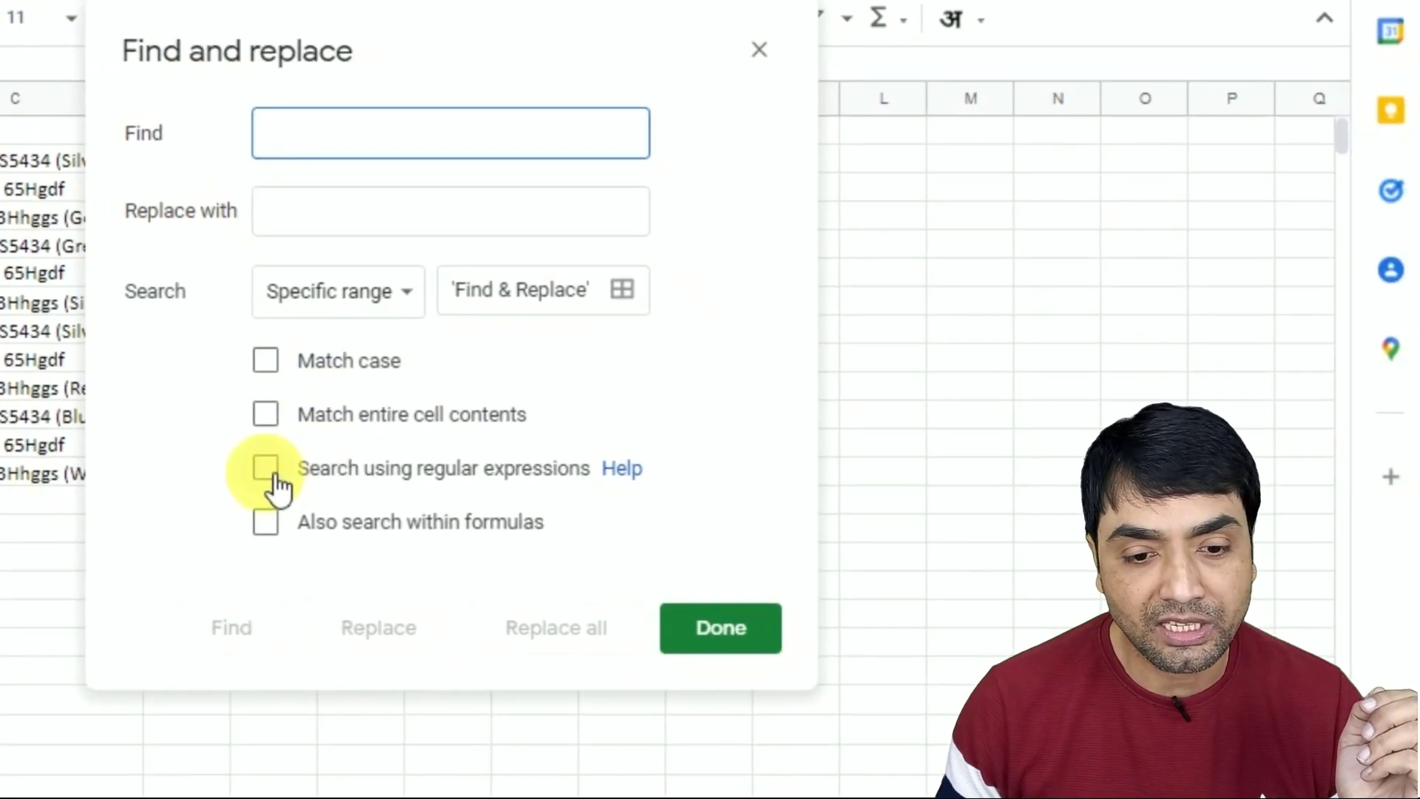
{"action": "left_click", "coordinate": [266, 468]}
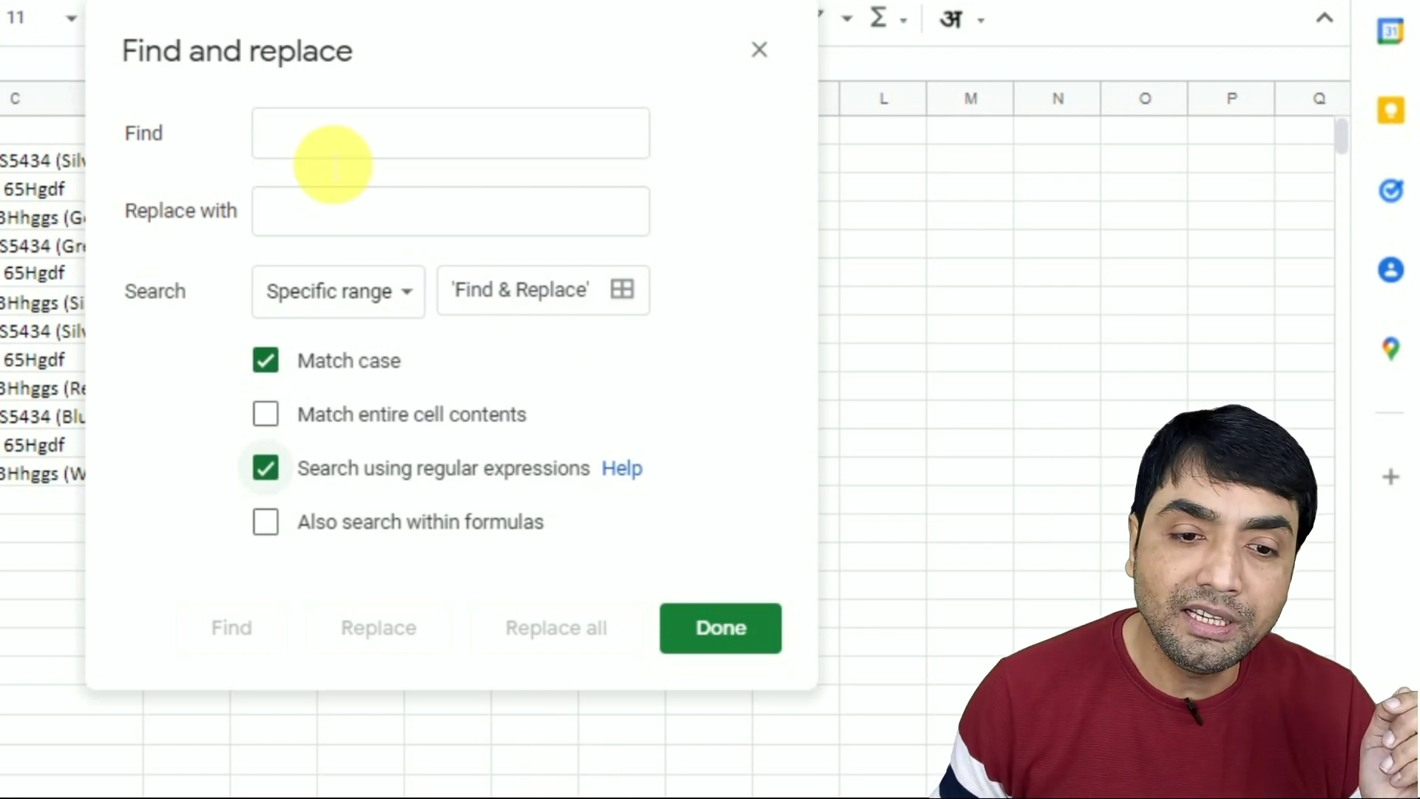
{"action": "left_click", "coordinate": [320, 146]}
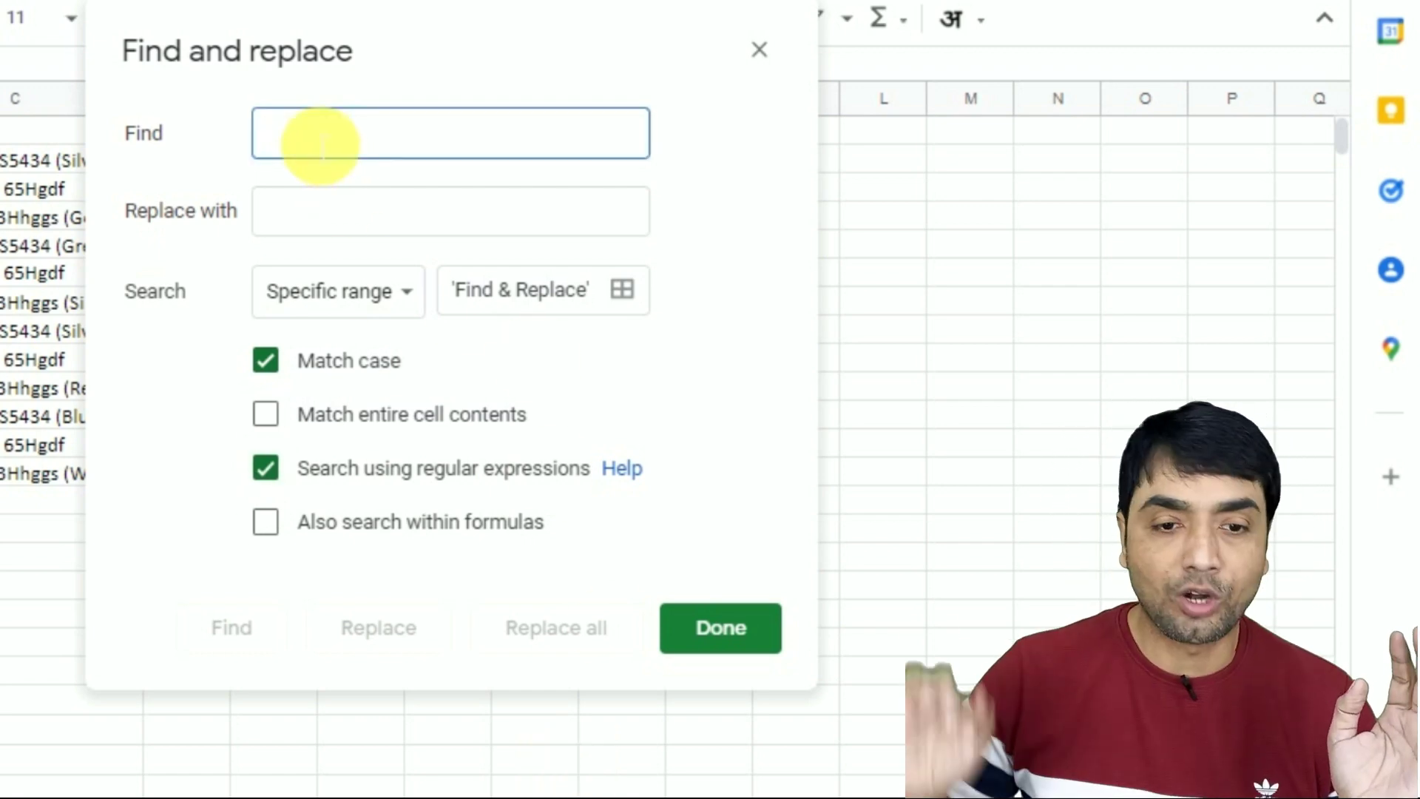
{"action": "type", "text": "."}
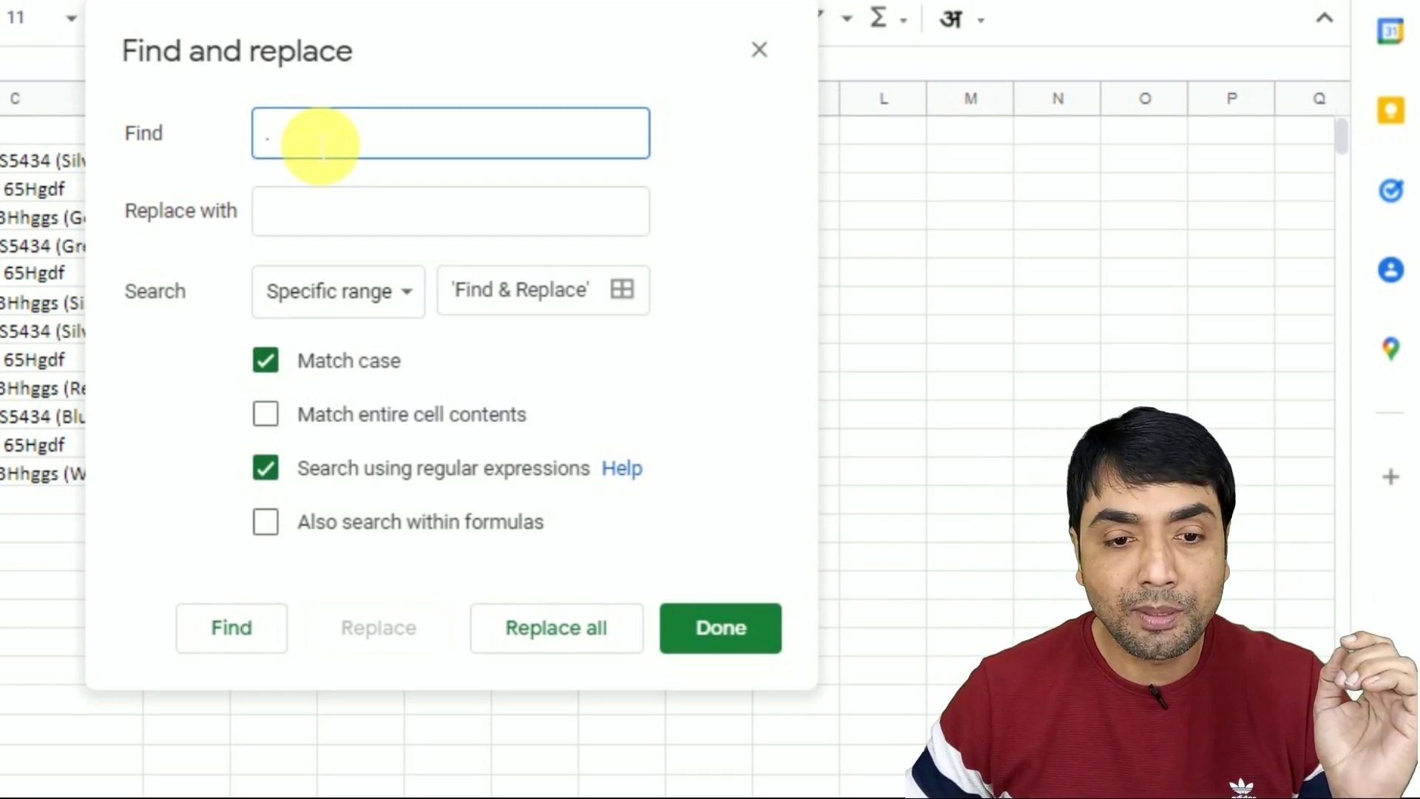
{"action": "type", "text": "+"}
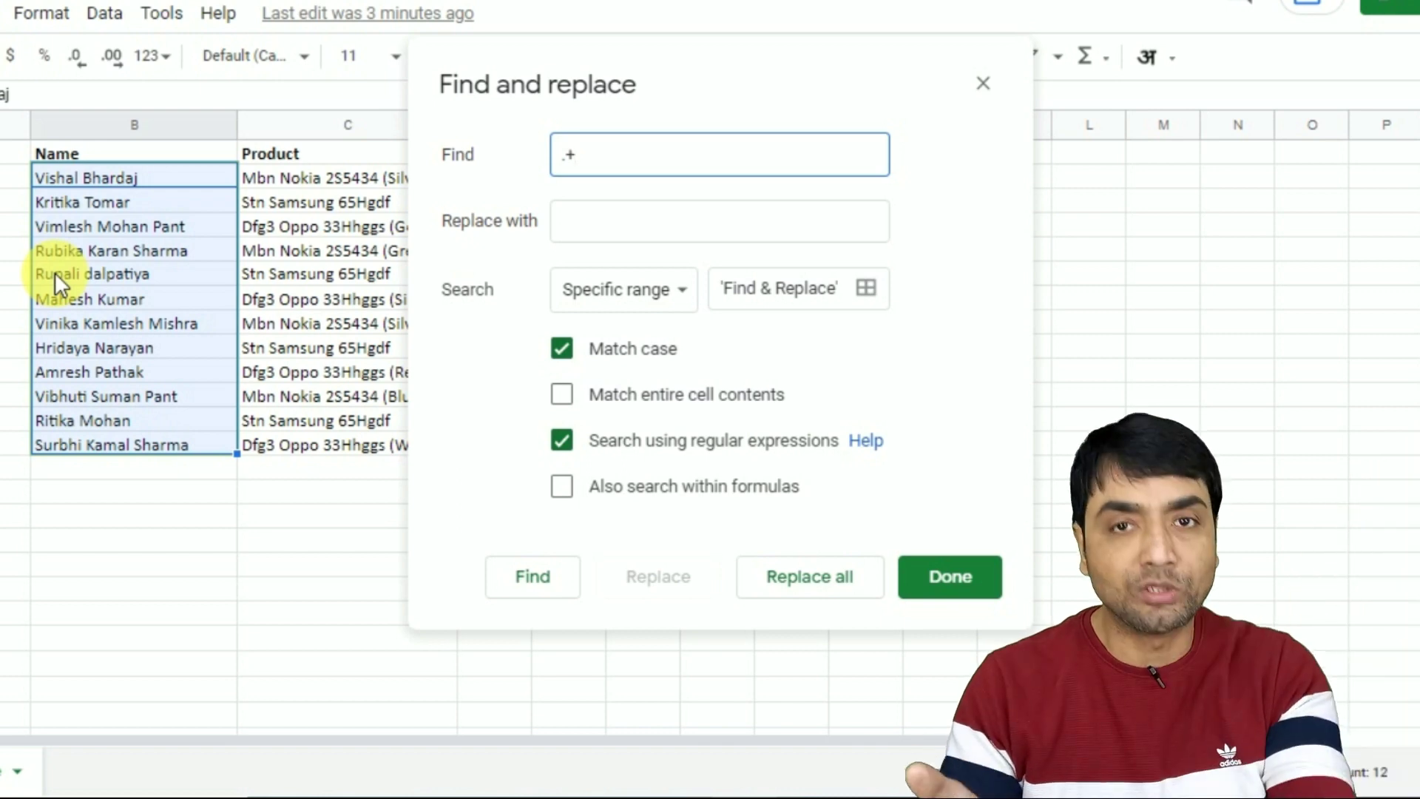
{"action": "left_click", "coordinate": [559, 592]}
Step through the names matched by the .+ pattern
{"action": "left_click", "coordinate": [559, 591]}
{"action": "left_click", "coordinate": [558, 591]}
{"action": "left_click", "coordinate": [558, 592]}
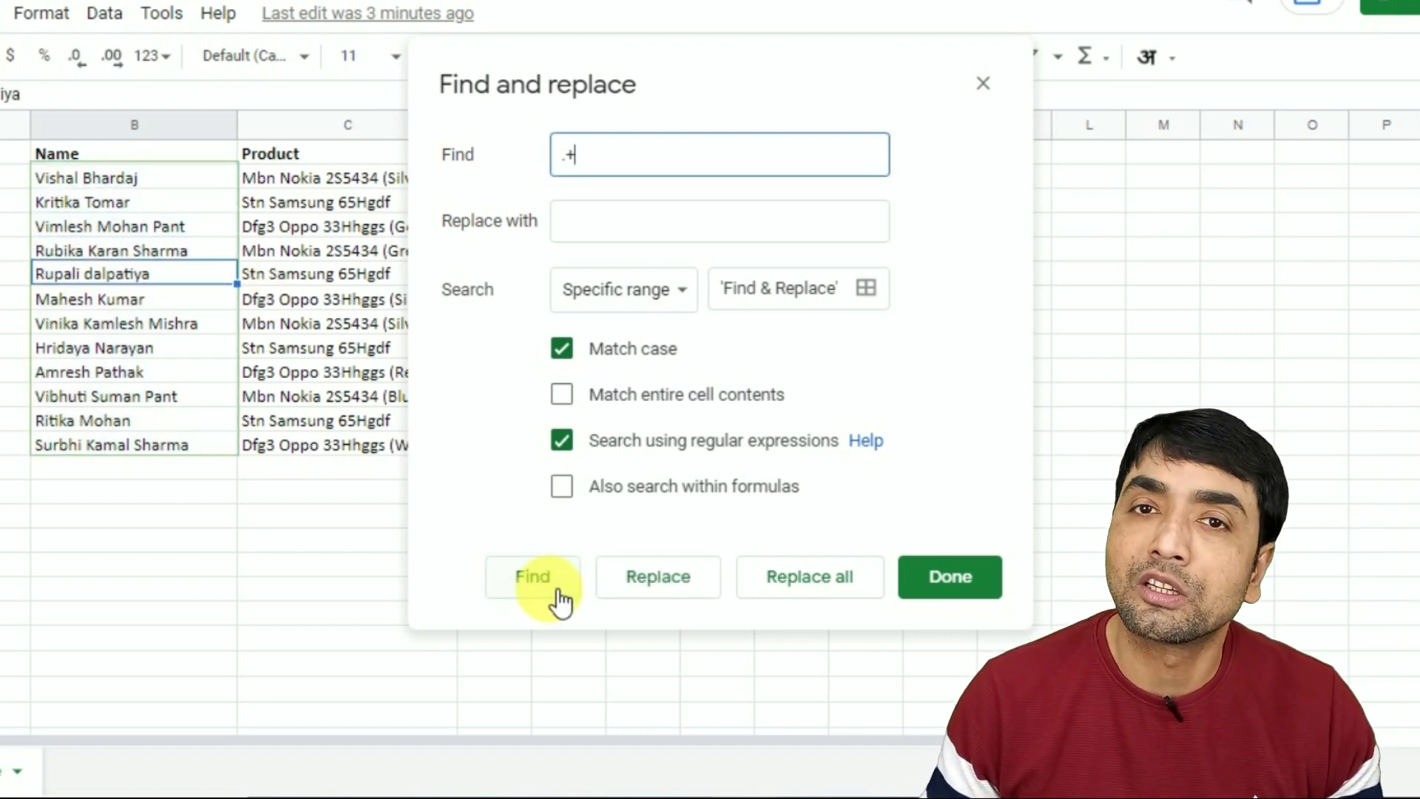
{"action": "left_click", "coordinate": [559, 596]}
{"action": "left_click", "coordinate": [559, 595]}
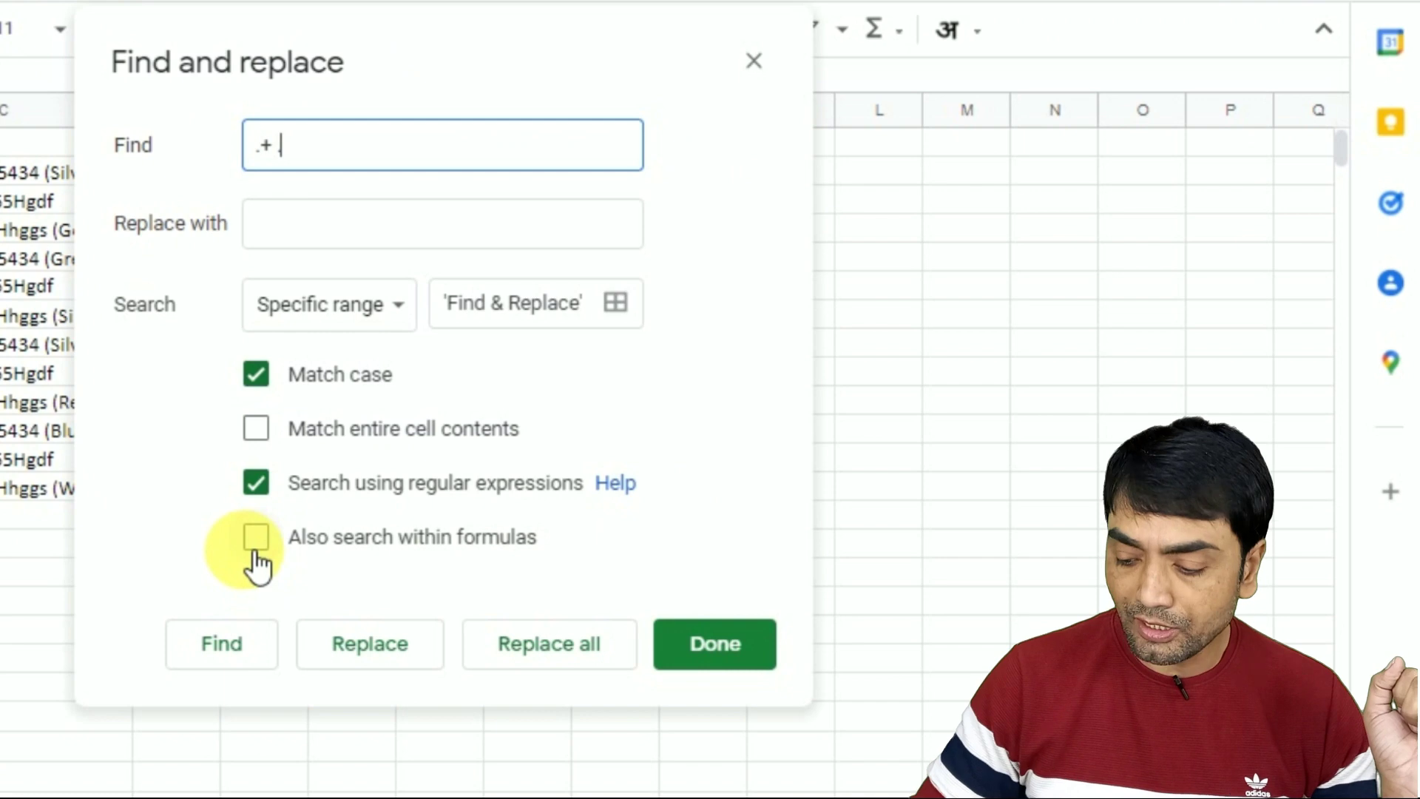
Extend the pattern to .+ .+, step through its matches, then extend it to .+ .+ .+
{"action": "type", "text": ".+"}
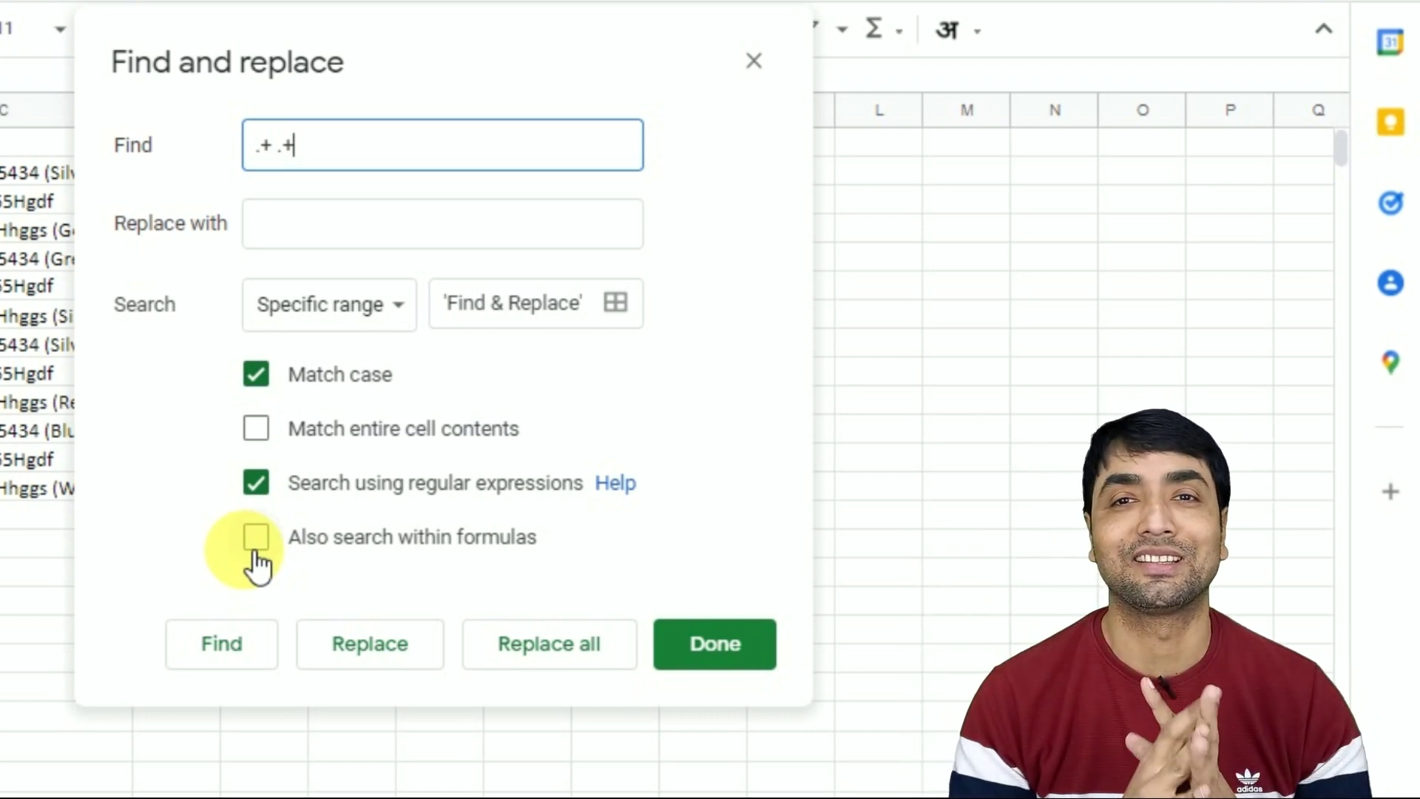
{"action": "left_click", "coordinate": [255, 655]}
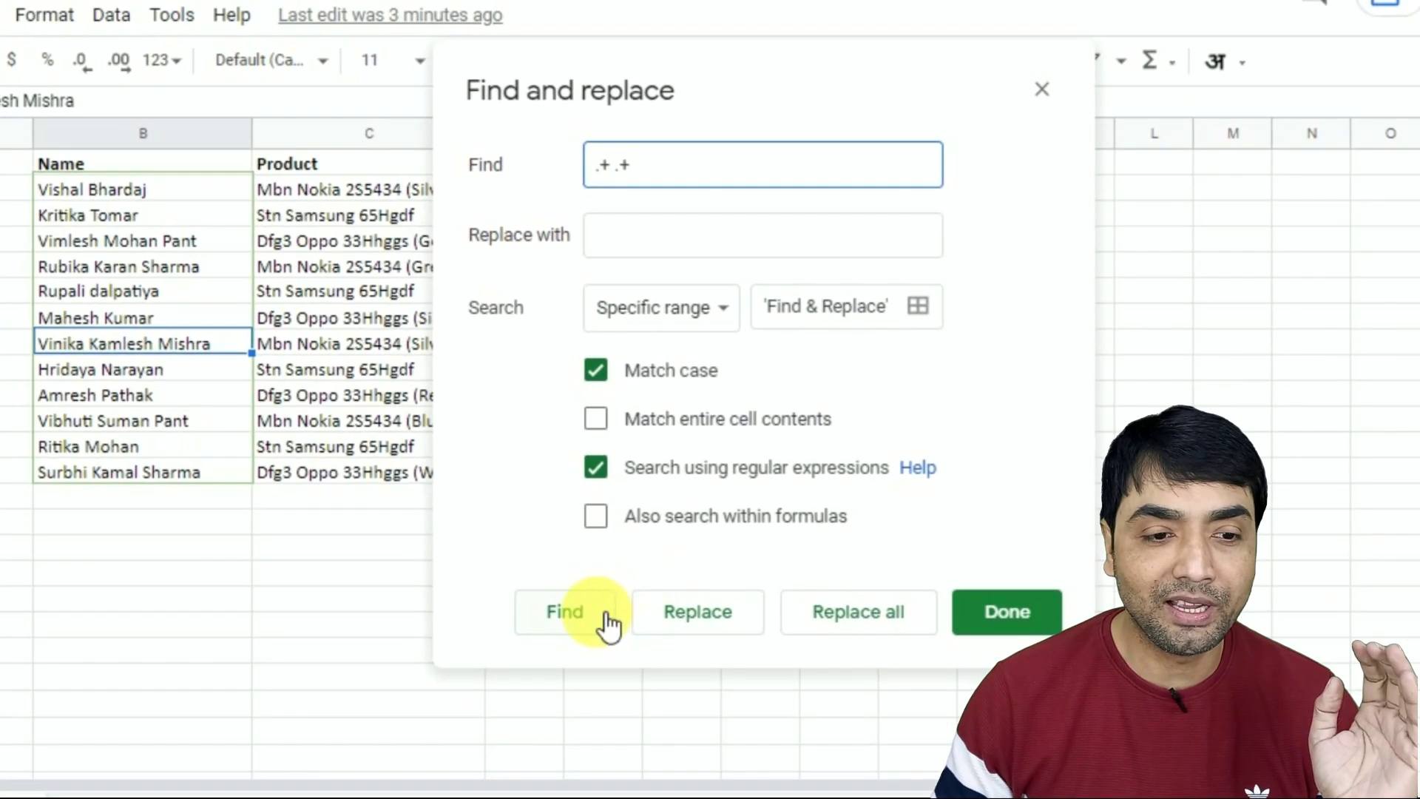
{"action": "left_click", "coordinate": [597, 623]}
{"action": "left_click", "coordinate": [598, 624]}
{"action": "left_click", "coordinate": [597, 623]}
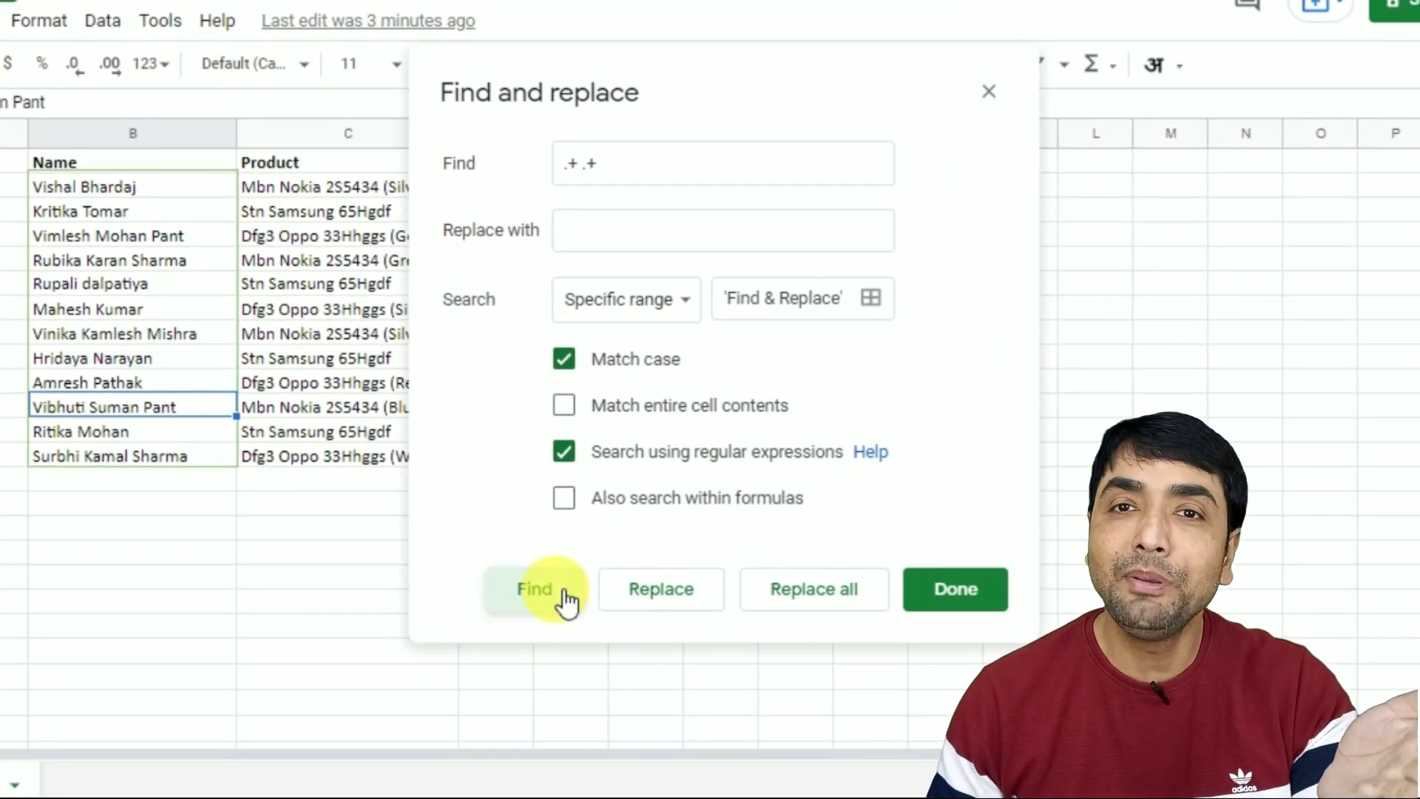
{"action": "left_click", "coordinate": [567, 601]}
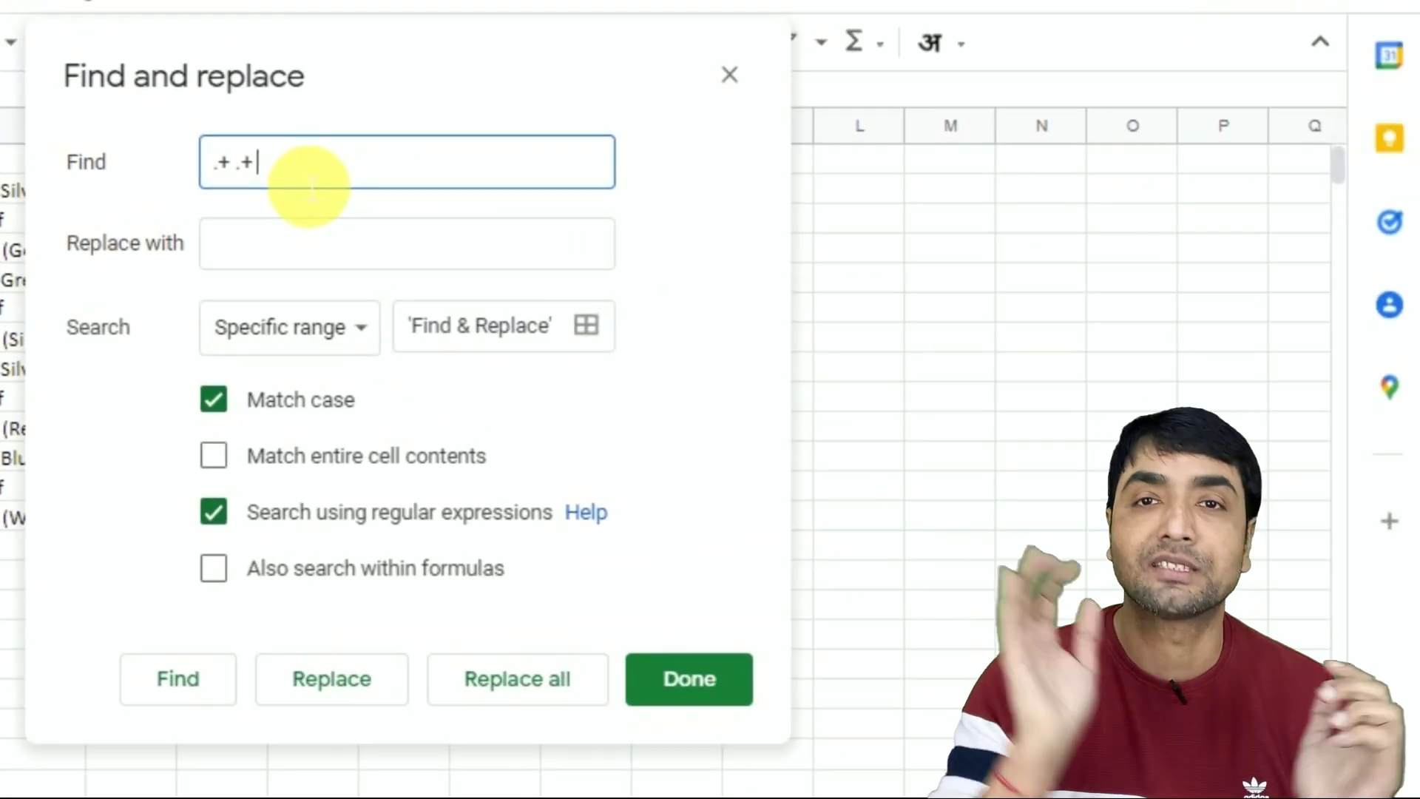
{"action": "type", "text": " .+"}
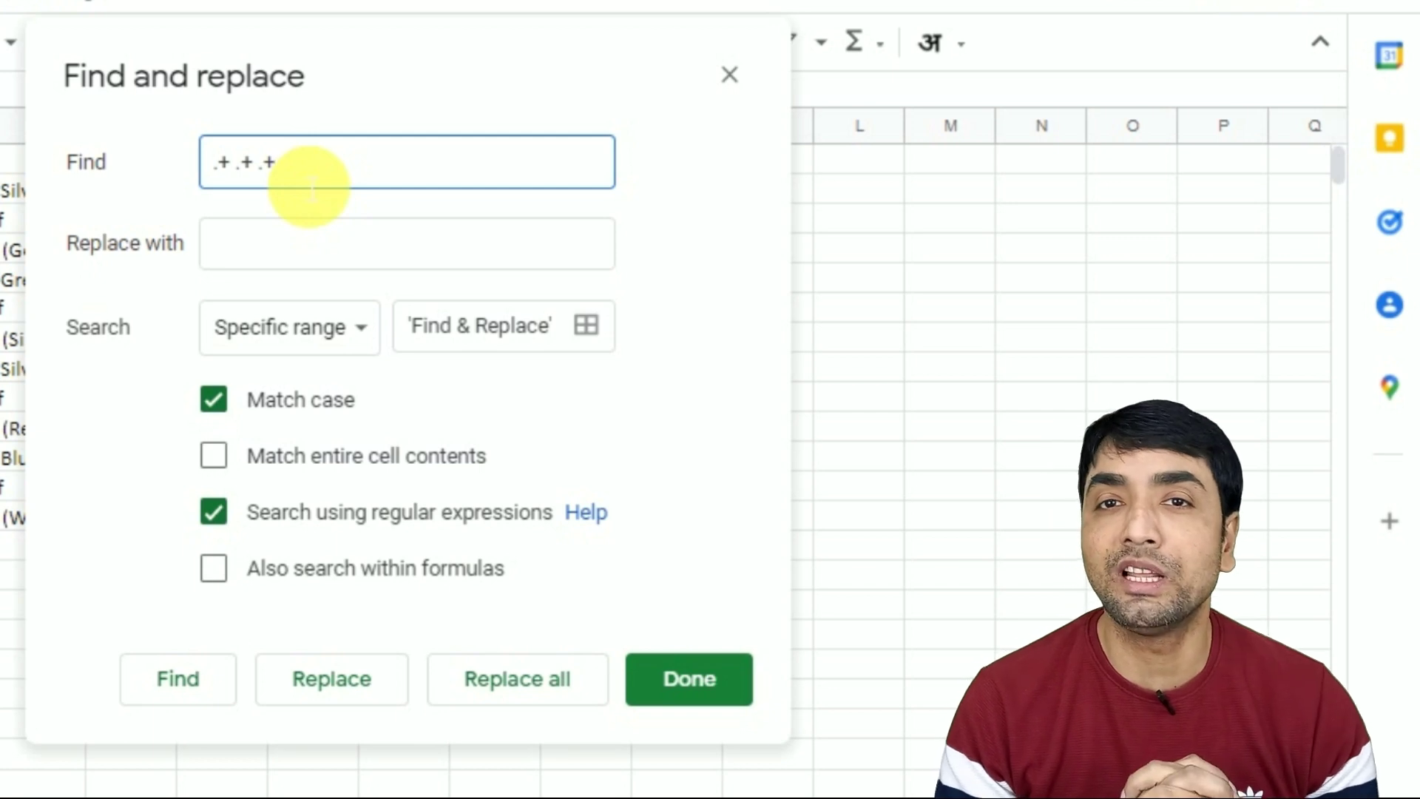
{"action": "left_click", "coordinate": [198, 681]}
{"action": "left_click", "coordinate": [320, 669]}
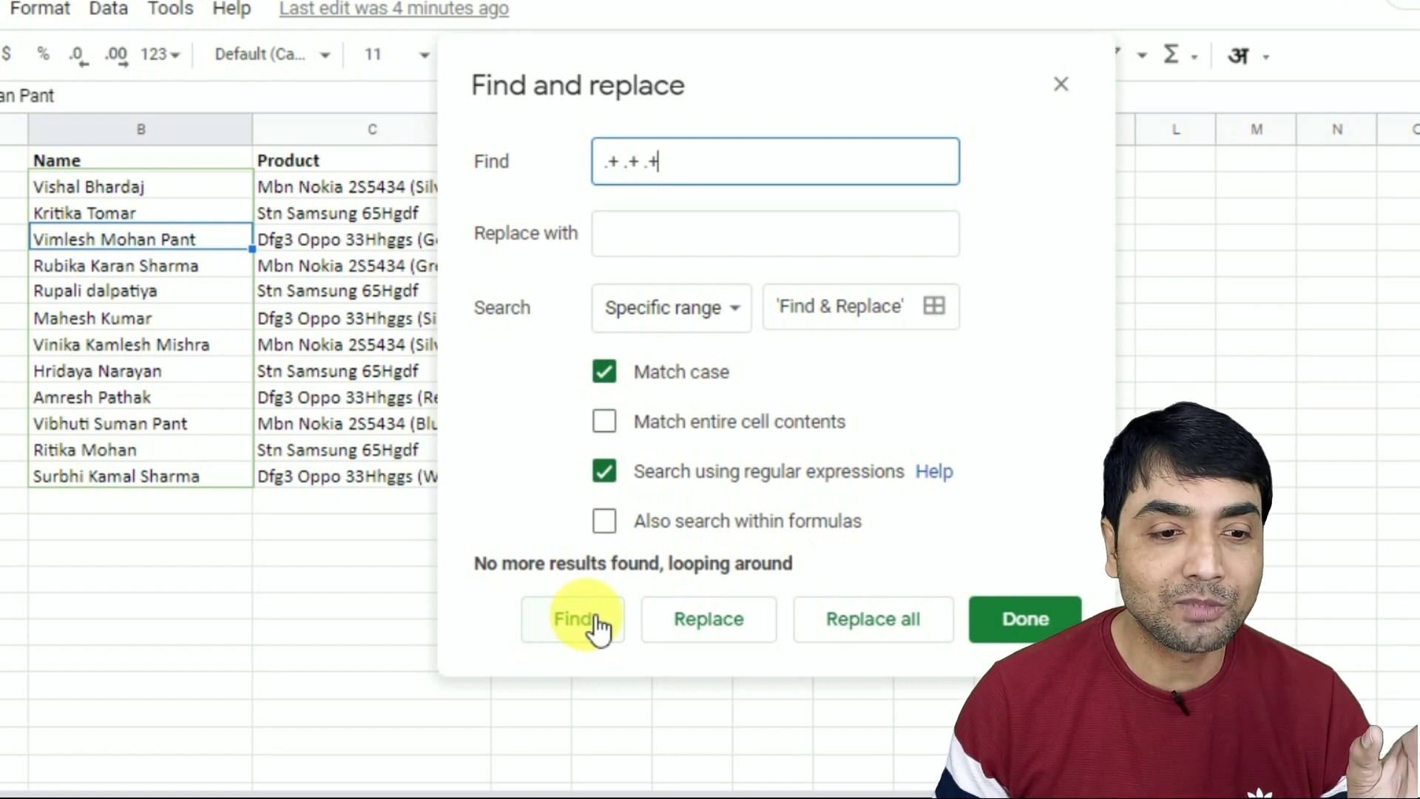
{"action": "left_click", "coordinate": [596, 620]}
{"action": "left_click", "coordinate": [597, 620]}
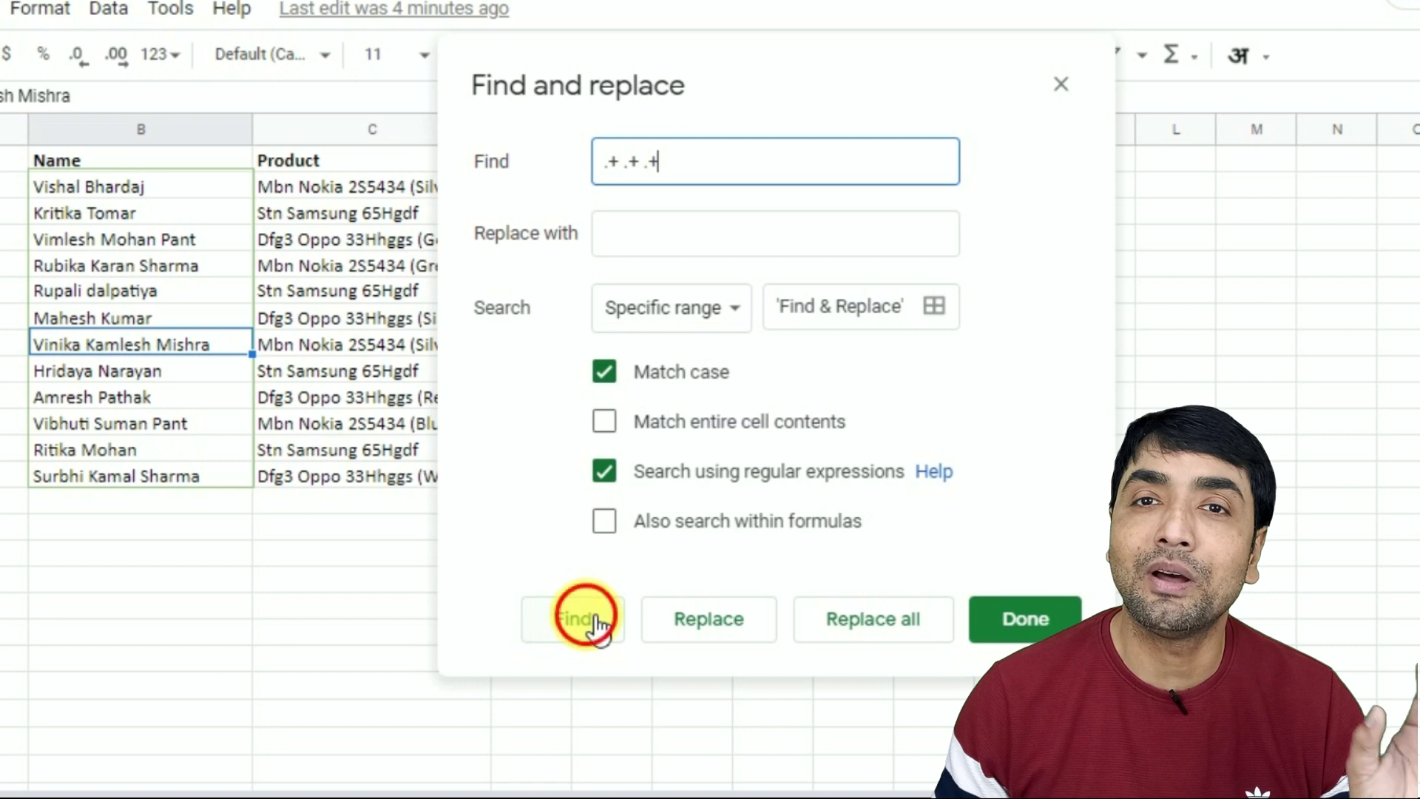
{"action": "left_click", "coordinate": [575, 619]}
{"action": "left_click", "coordinate": [576, 619]}
{"action": "left_click", "coordinate": [576, 619]}
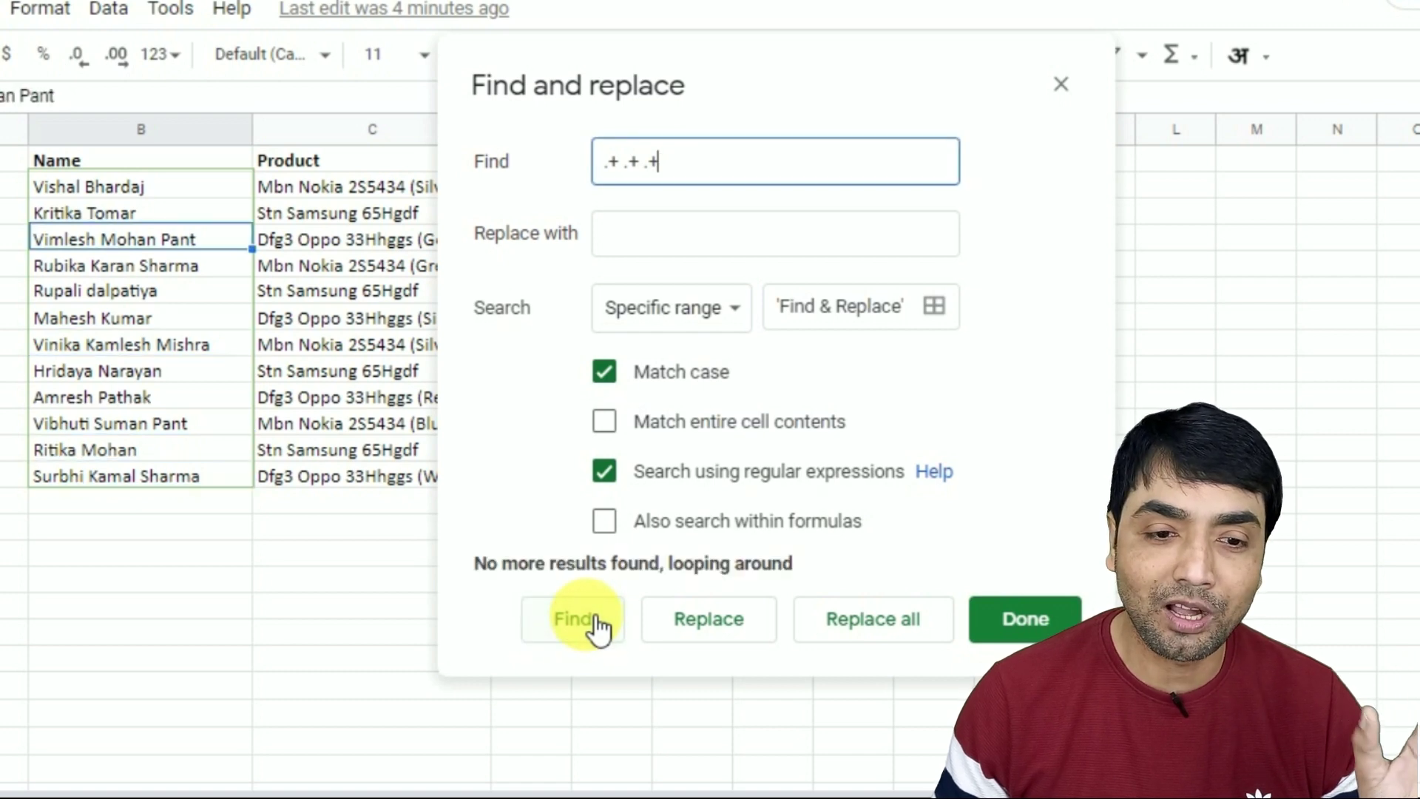
{"action": "left_click", "coordinate": [596, 620]}
{"action": "left_click", "coordinate": [595, 620]}
{"action": "left_click", "coordinate": [595, 620]}
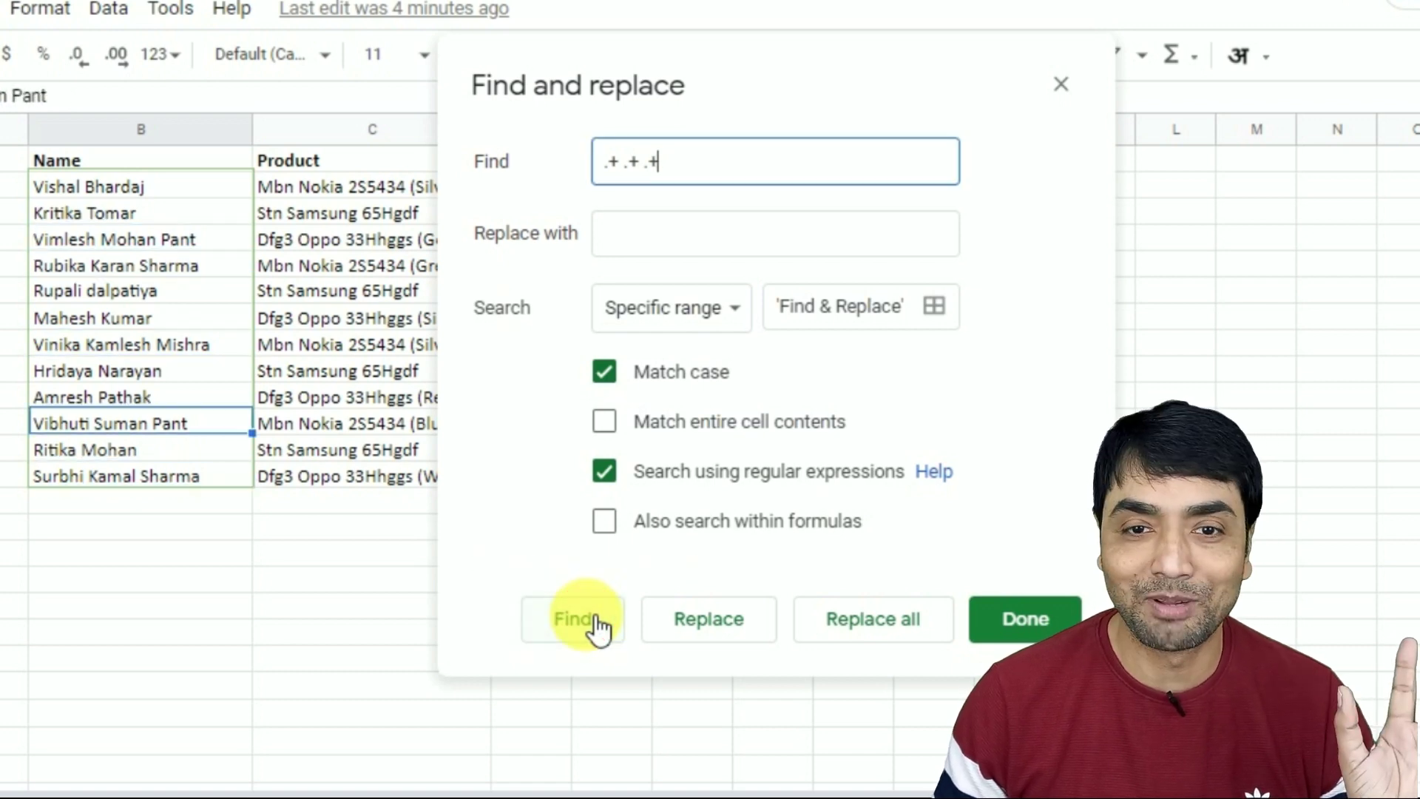
{"action": "left_click", "coordinate": [635, 244]}
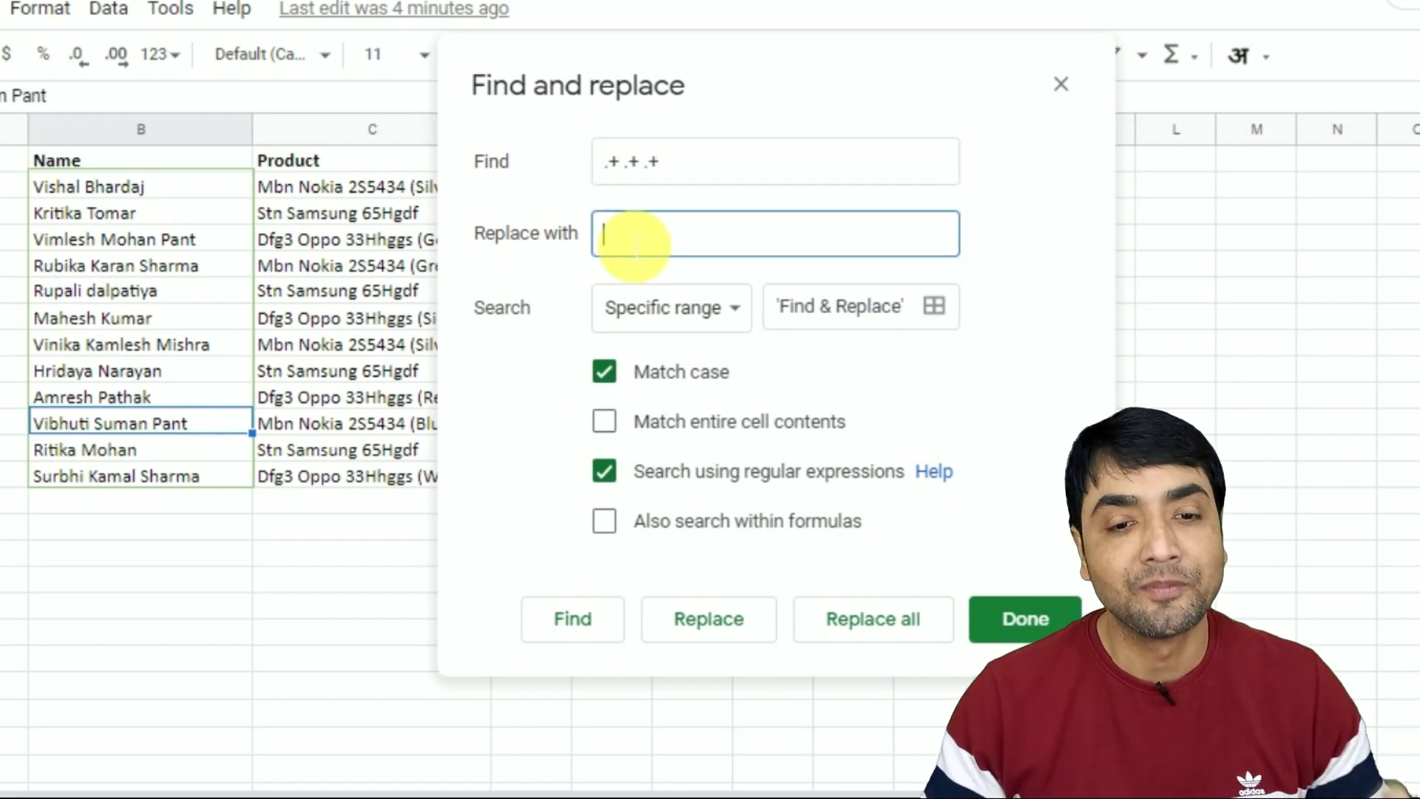
{"action": "left_click", "coordinate": [323, 140]}
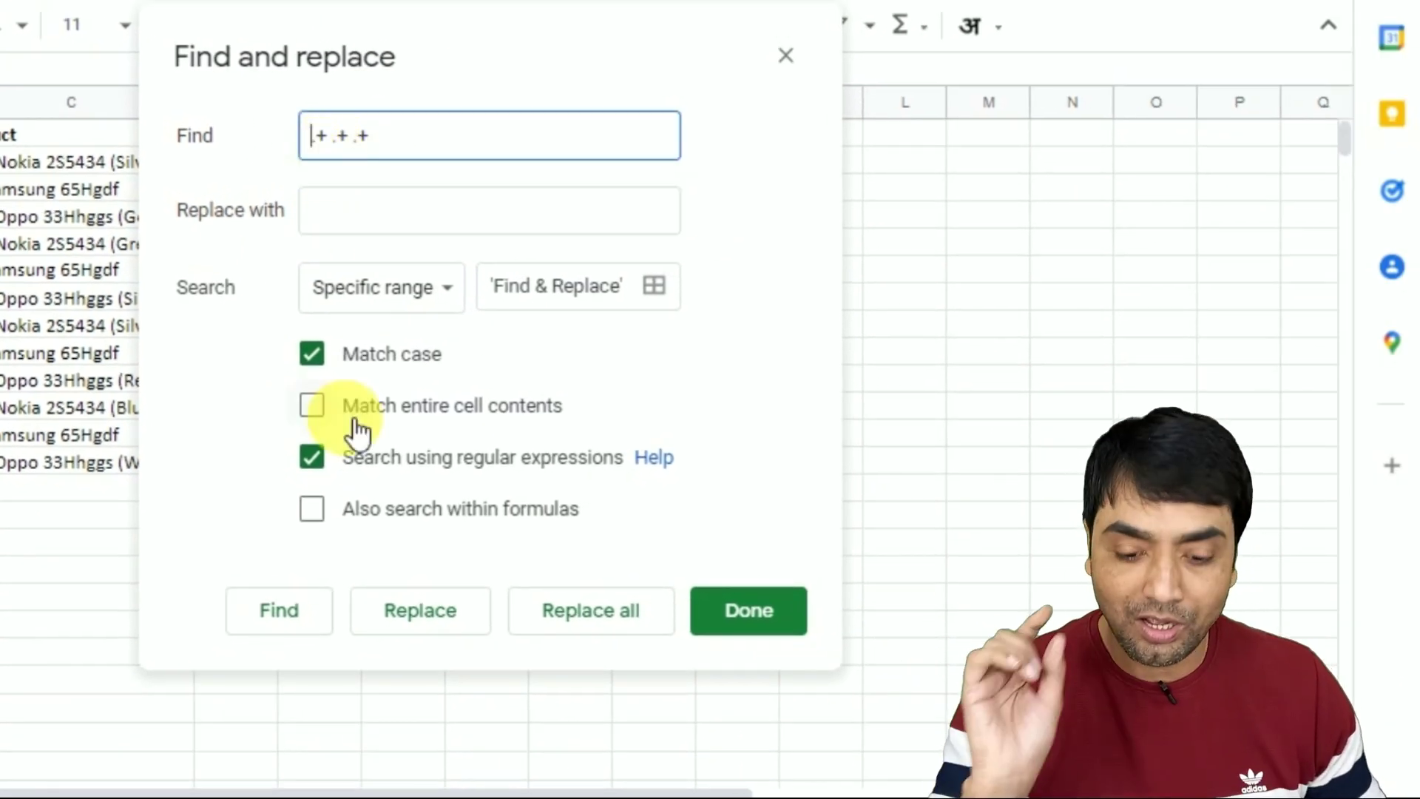
Wrap the first and last .+ in parentheses as capture groups, then go to the replacement field
{"action": "type", "text": "("}
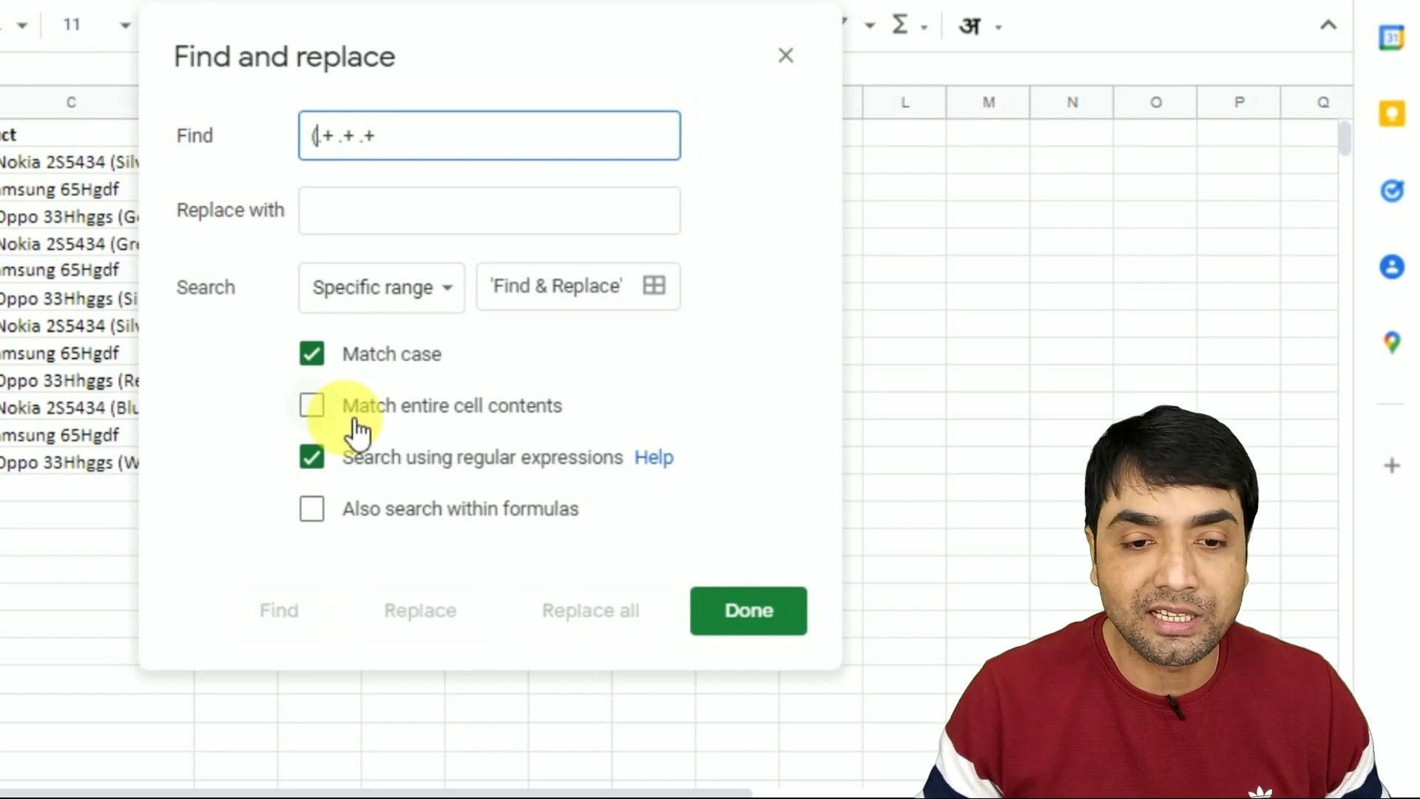
{"action": "type", "text": ")"}
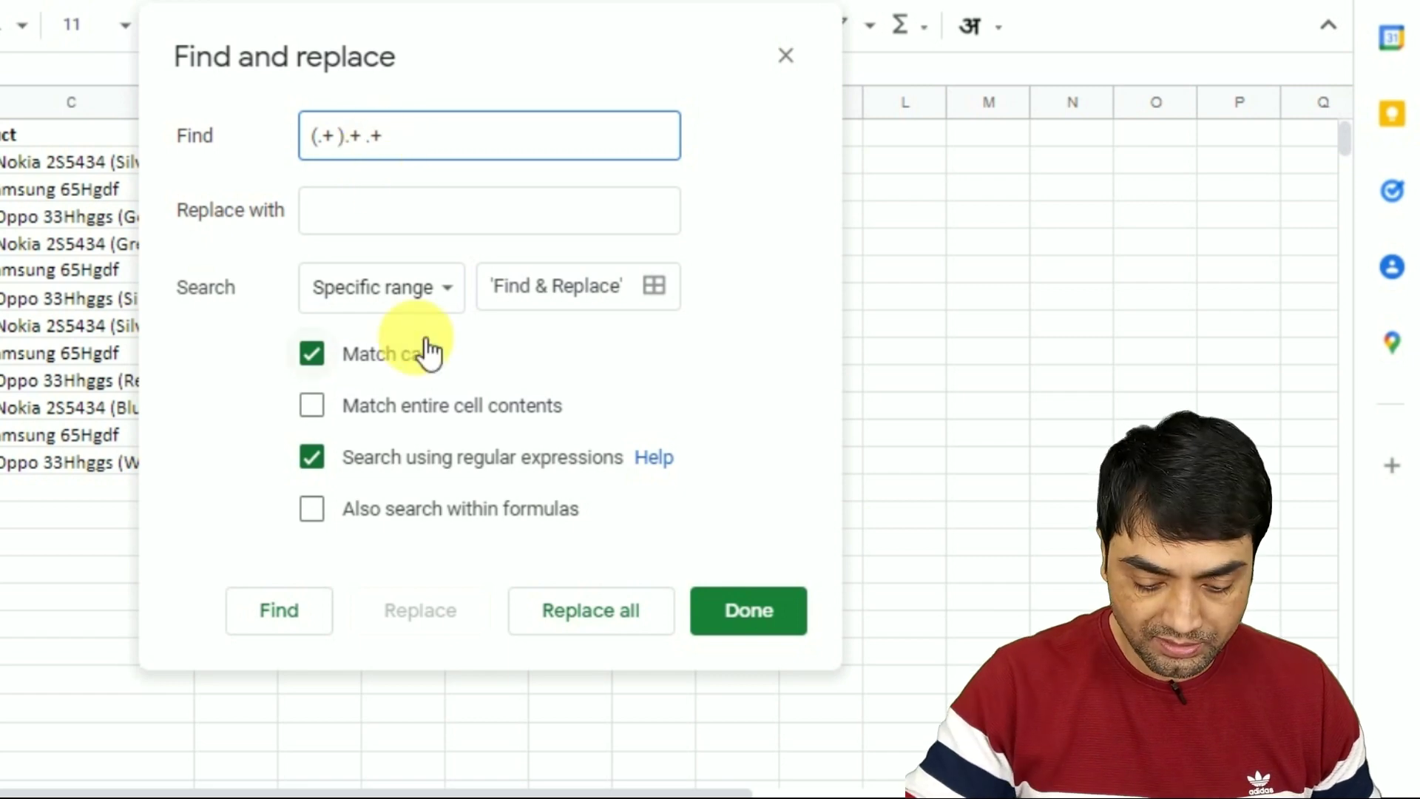
{"action": "type", "text": "("}
{"action": "type", "text": ")"}
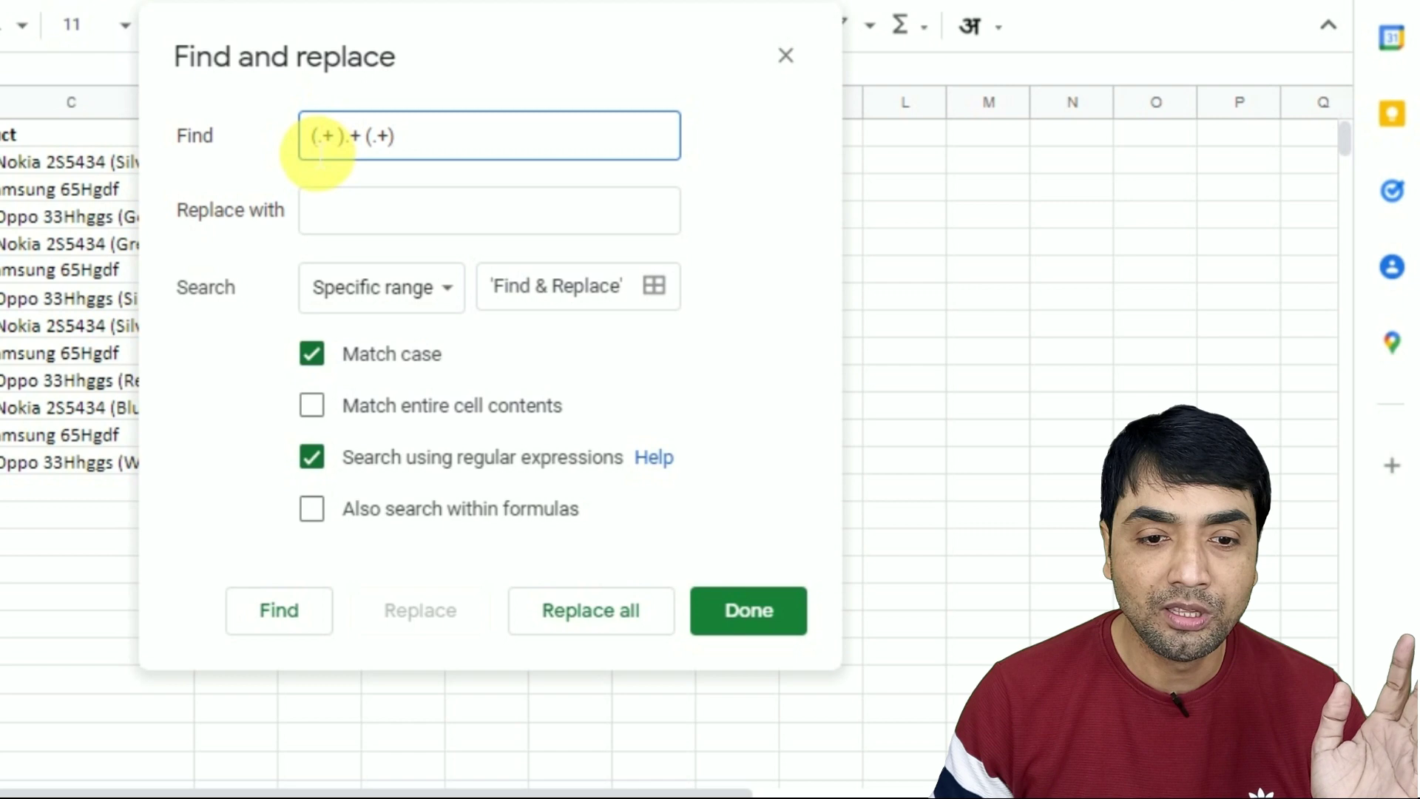
{"action": "left_click_drag", "start_coordinate": [318, 153], "coordinate": [334, 152]}
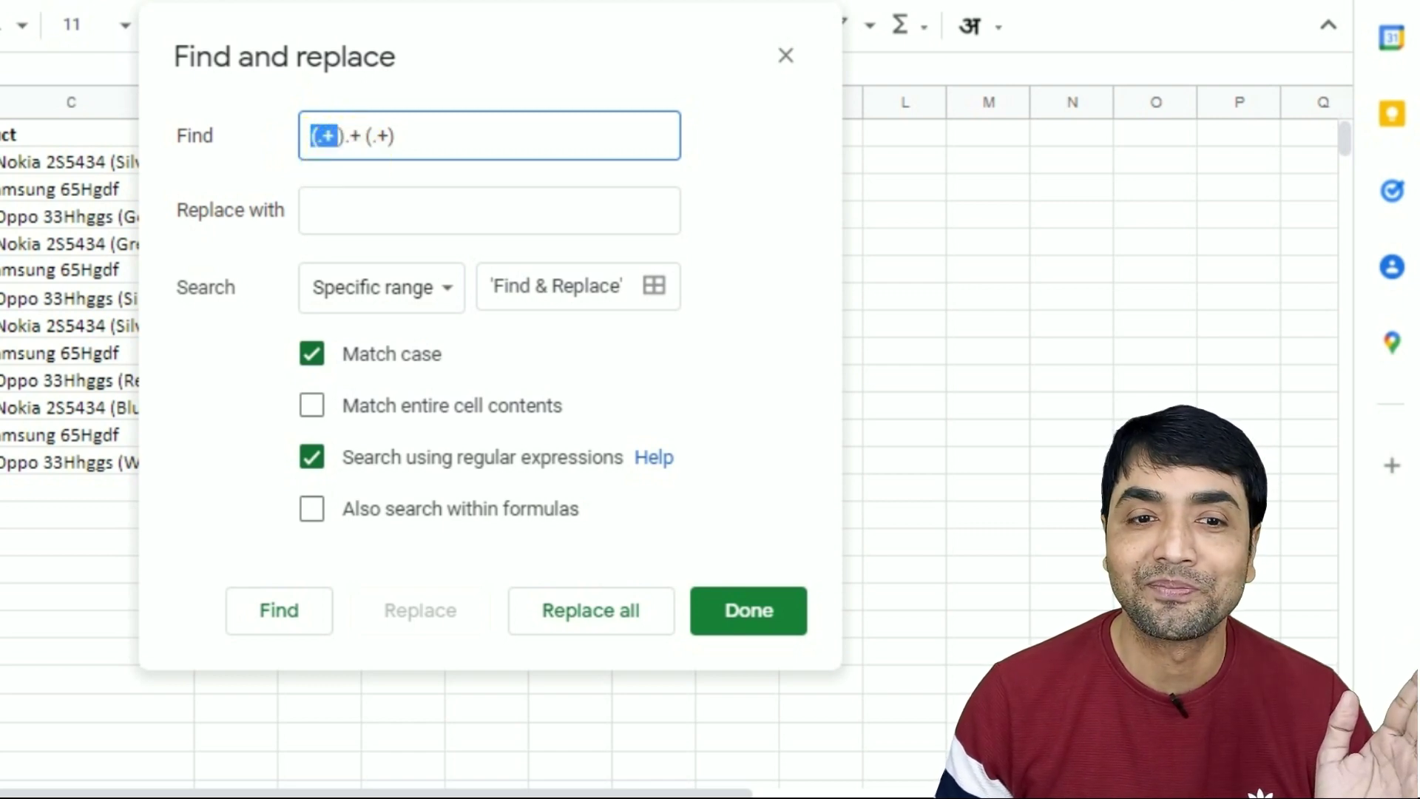
{"action": "left_click_drag", "start_coordinate": [367, 137], "coordinate": [412, 139]}
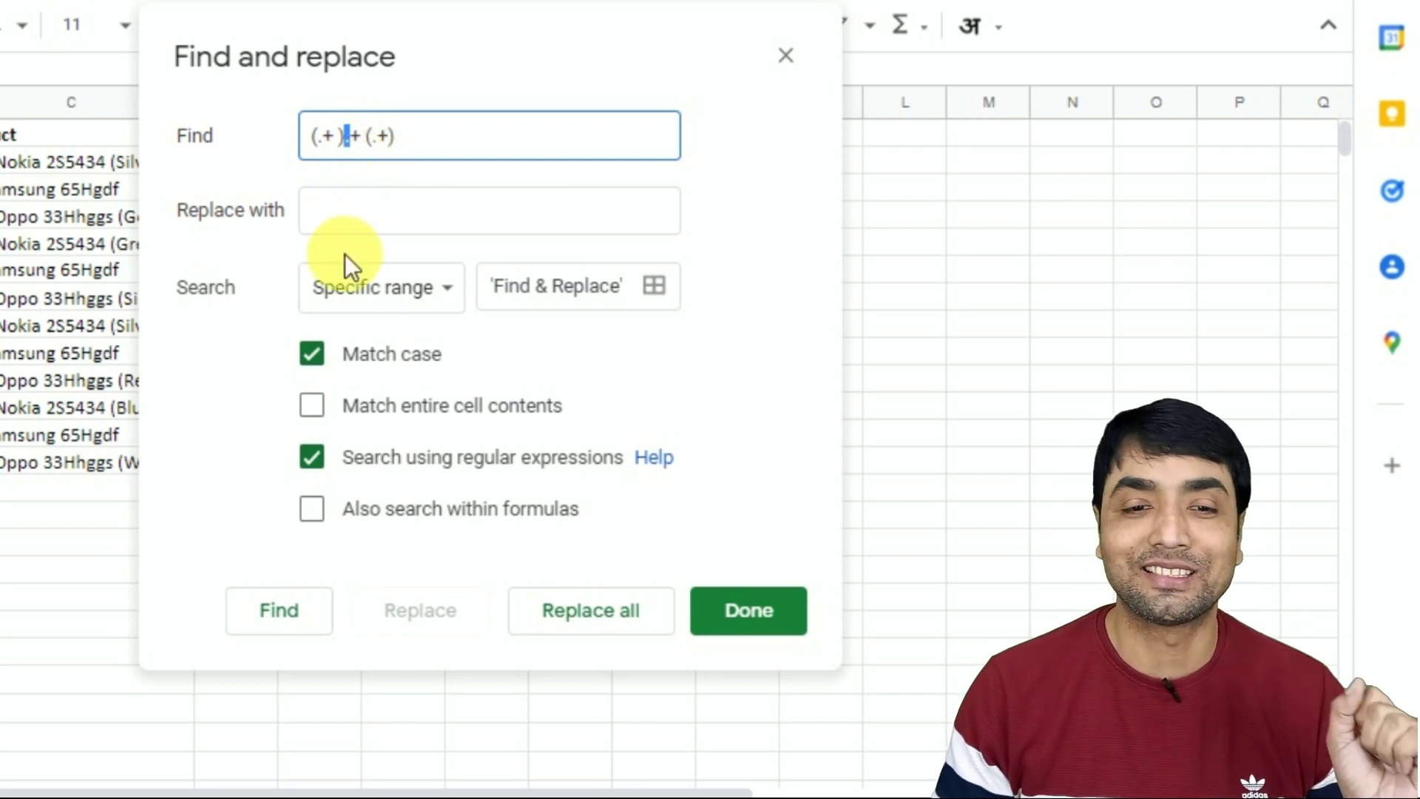
{"action": "left_click", "coordinate": [333, 220]}
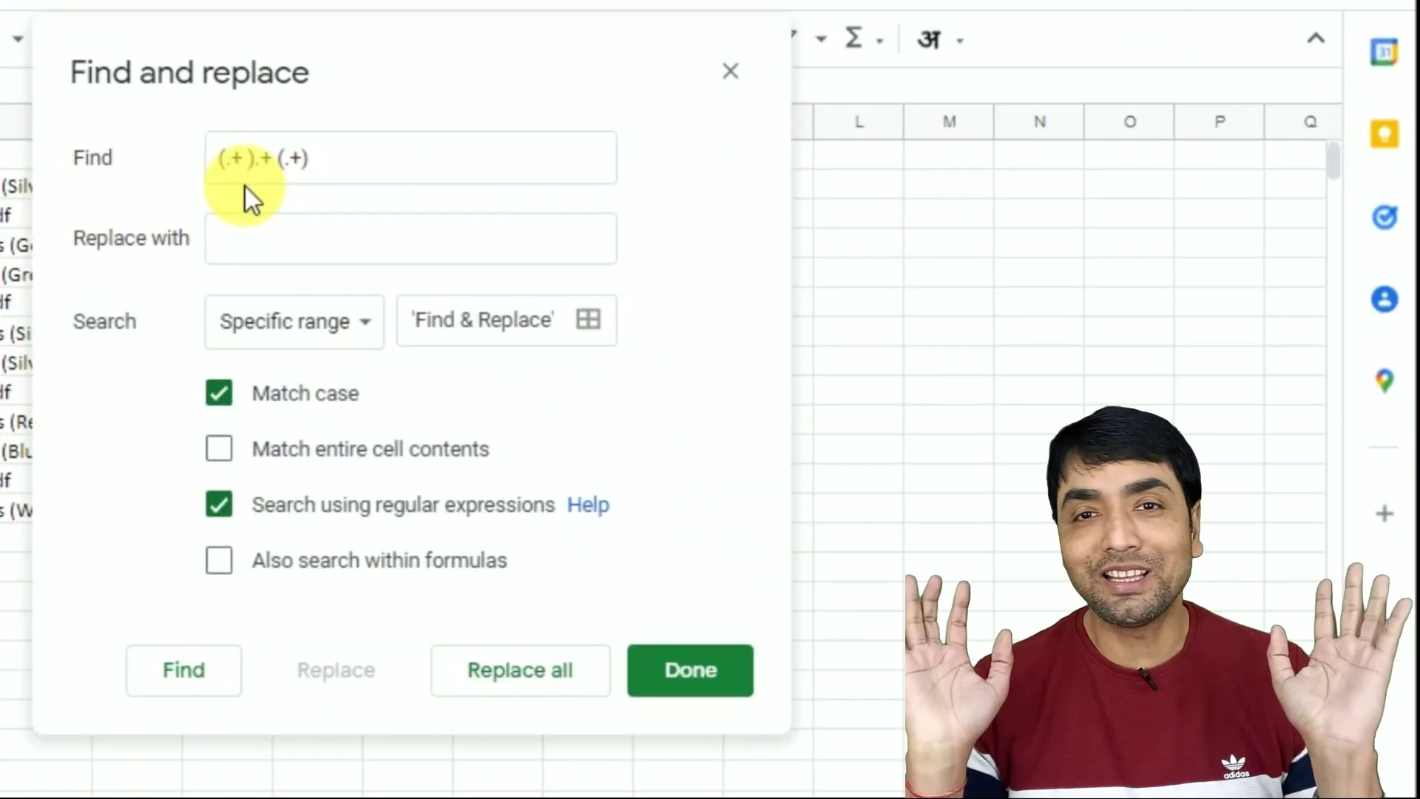
{"action": "left_click", "coordinate": [252, 243]}
{"action": "type", "text": "$1 $"}
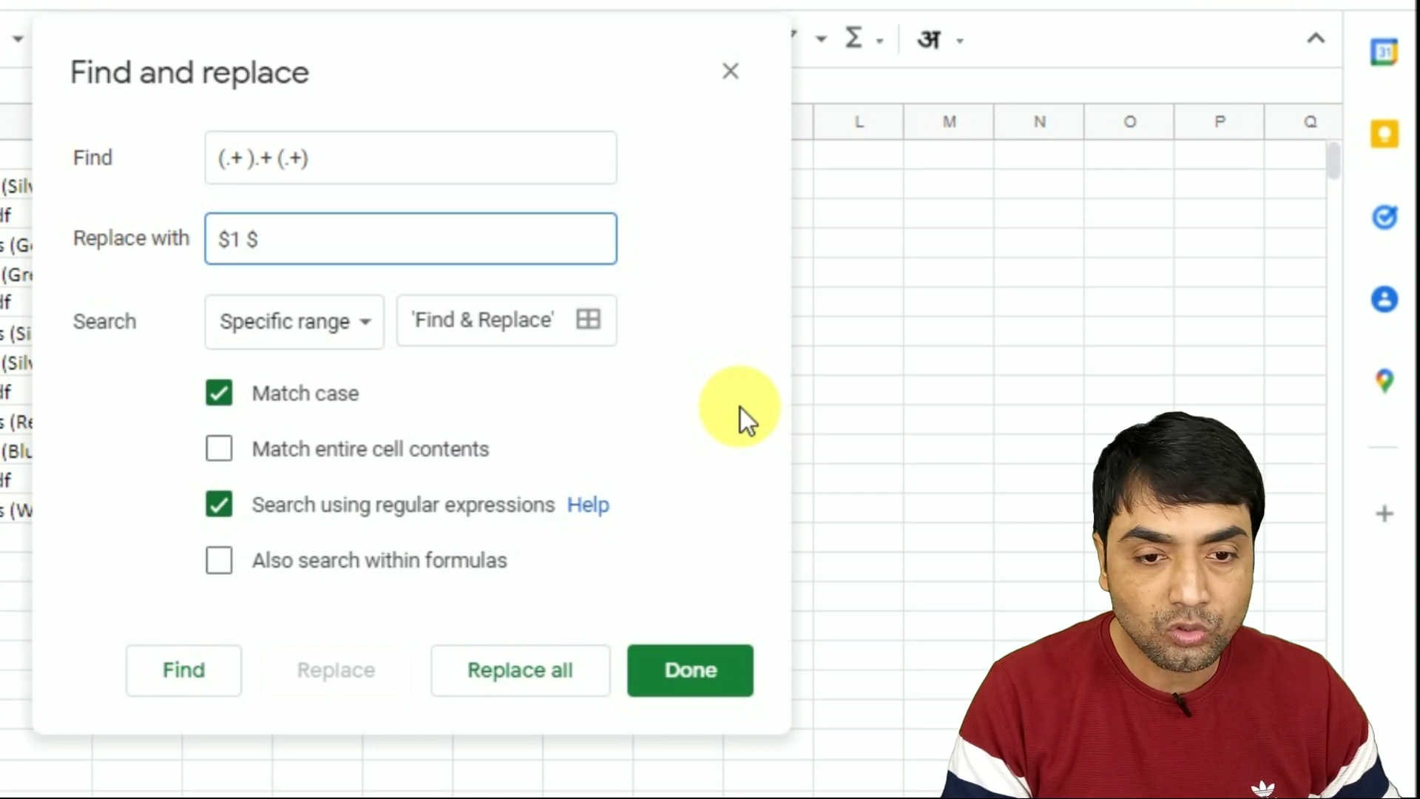
Replace matches with $1 $2 to keep only first and last names, replacing 5 instances
{"action": "type", "text": "2"}
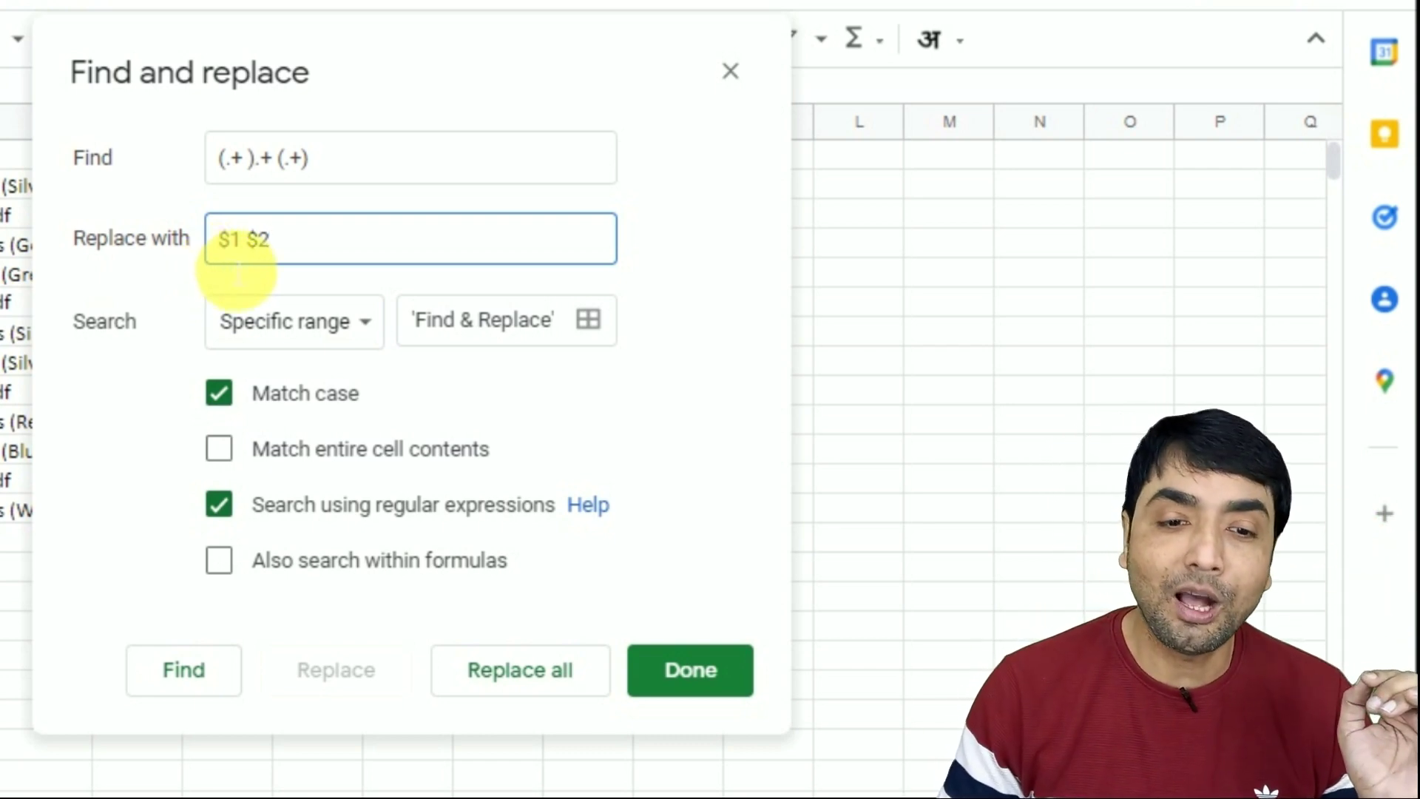
{"action": "left_click_drag", "start_coordinate": [190, 59], "coordinate": [319, 41]}
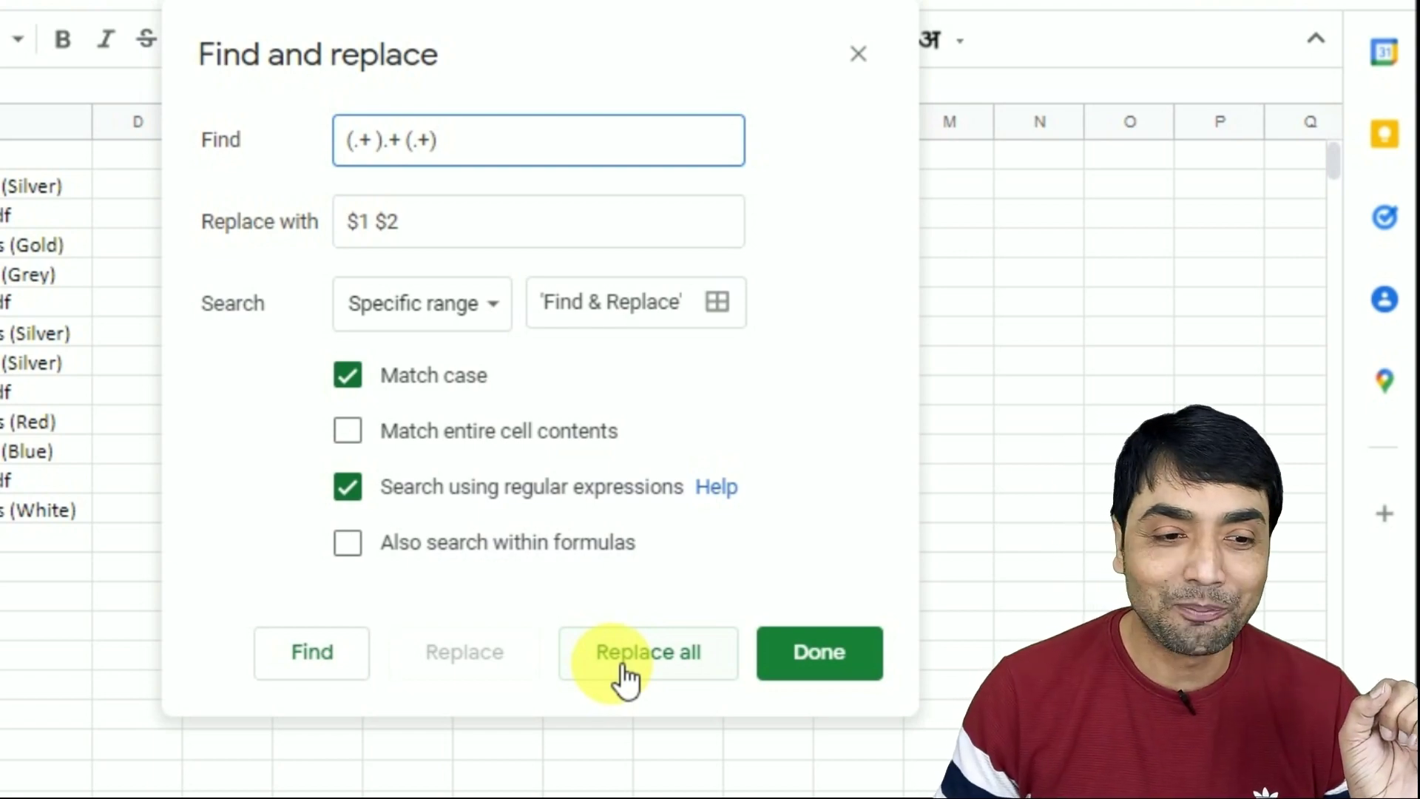
{"action": "left_click", "coordinate": [623, 669]}
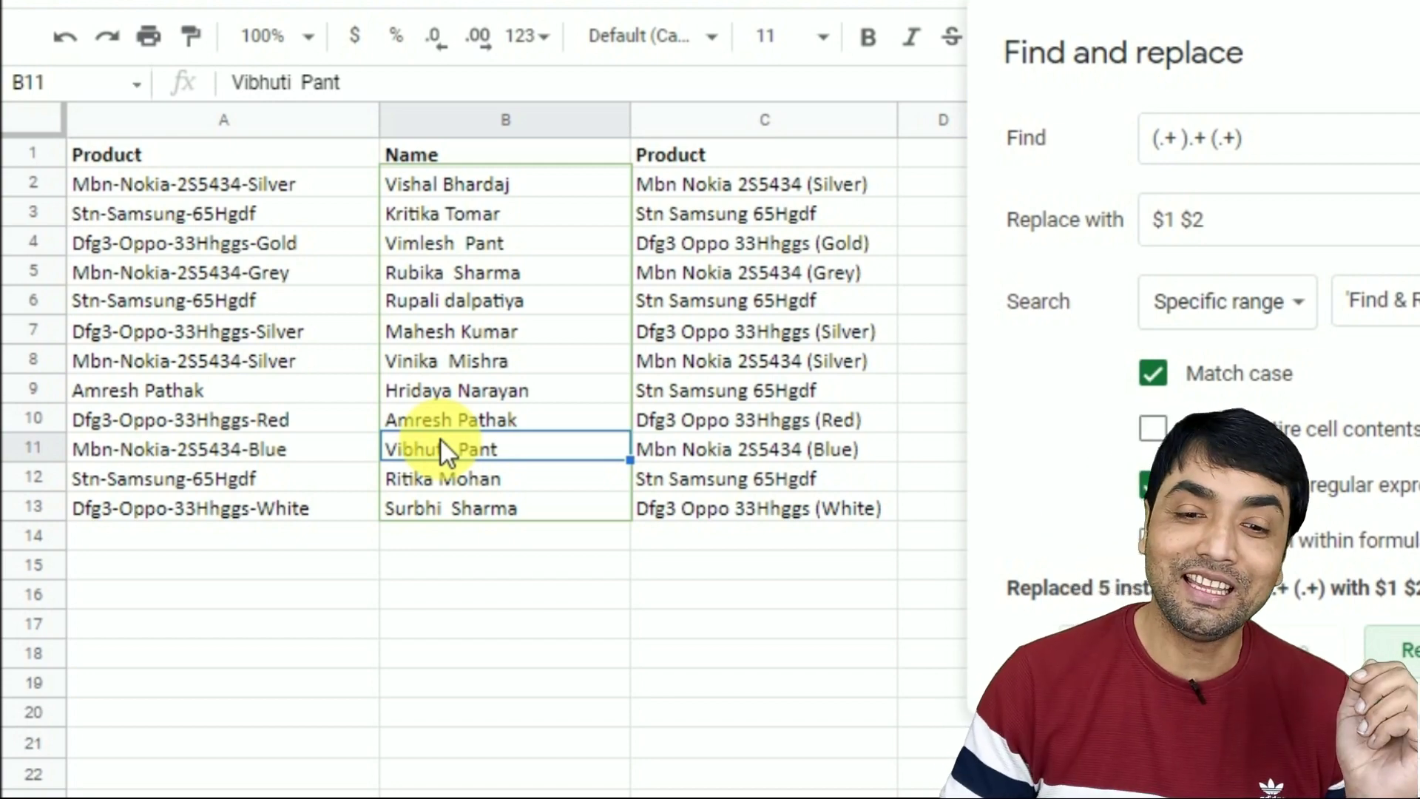
Select the Product cells C2:C13 and open Find and replace for them with Ctrl+H
{"action": "key", "text": "Escape"}
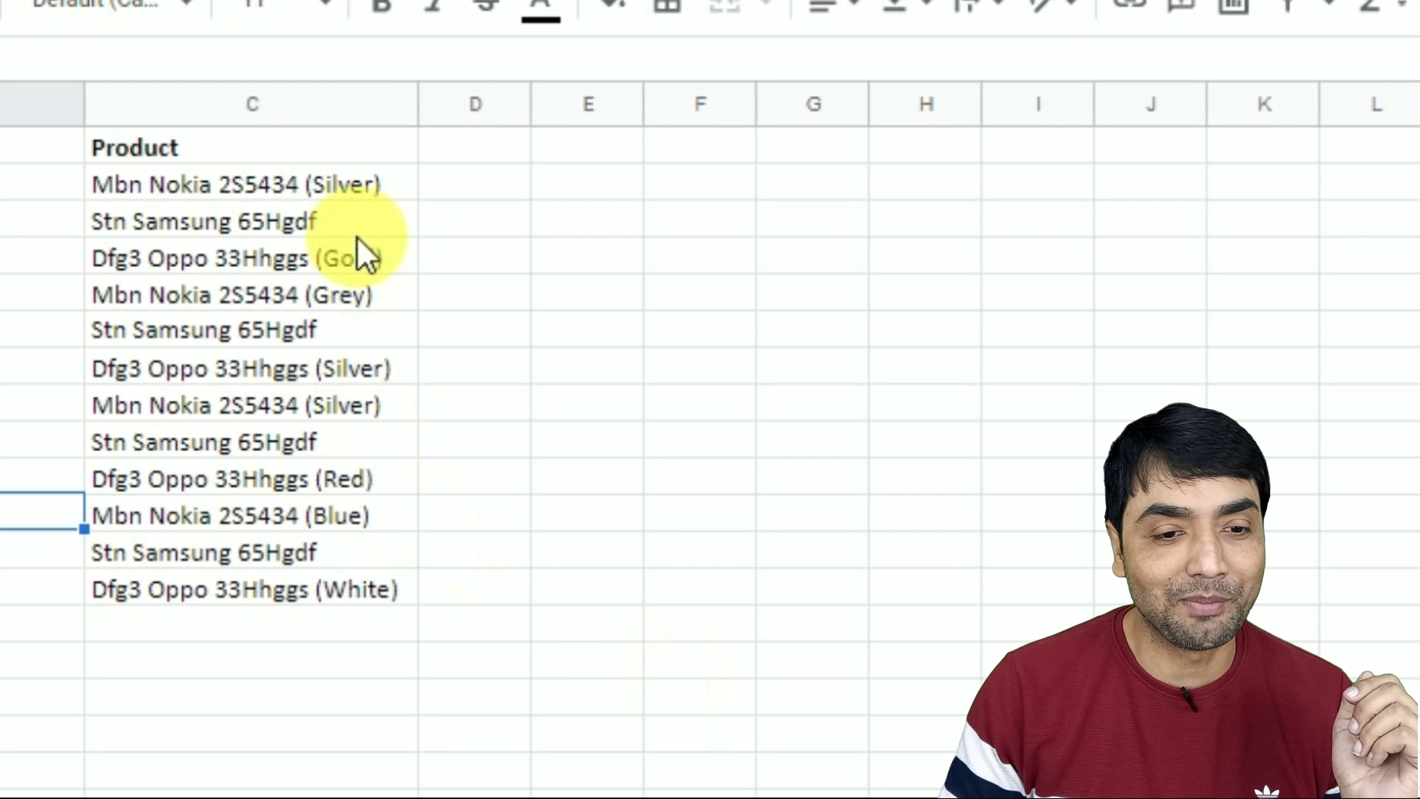
{"action": "left_click", "coordinate": [238, 176]}
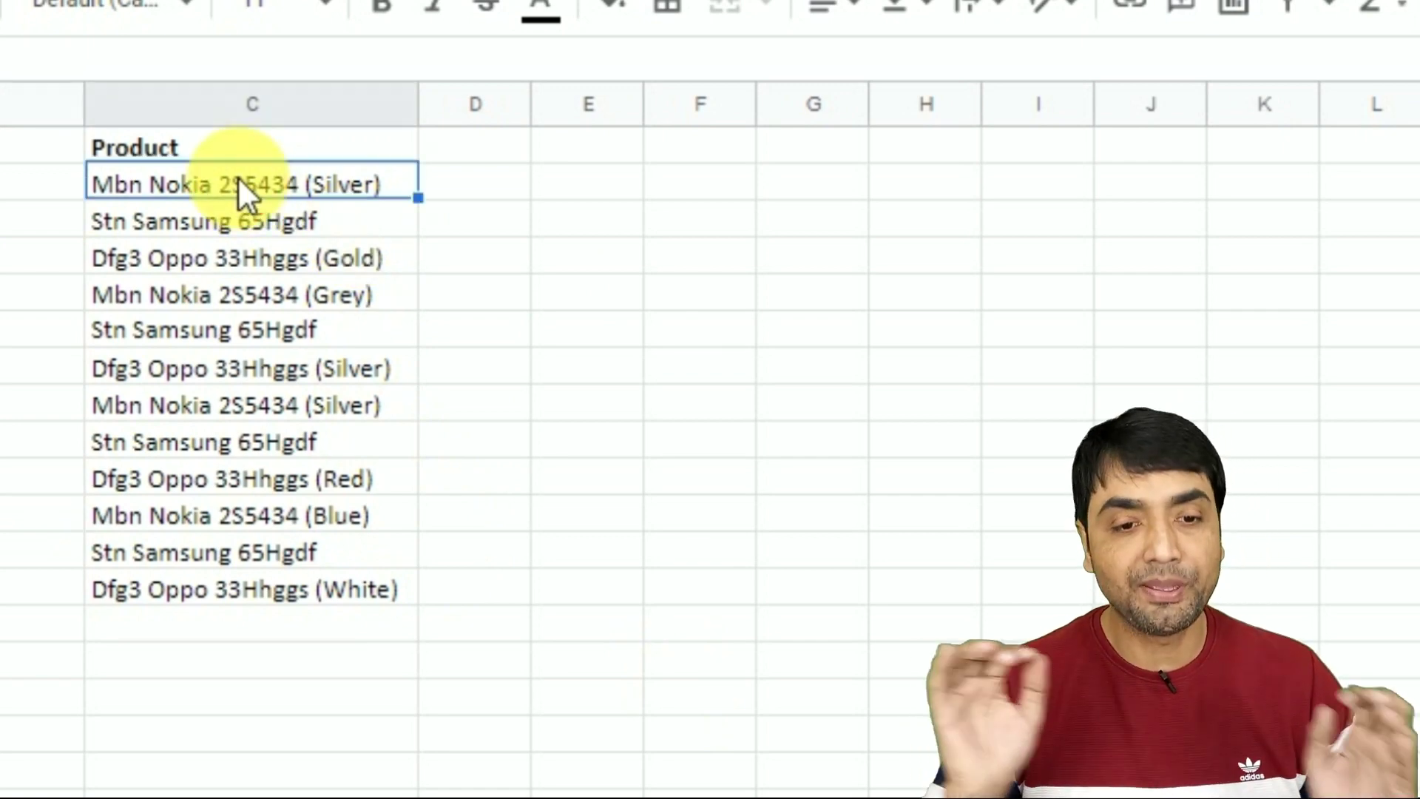
{"action": "key", "text": "ctrl+shift+Down"}
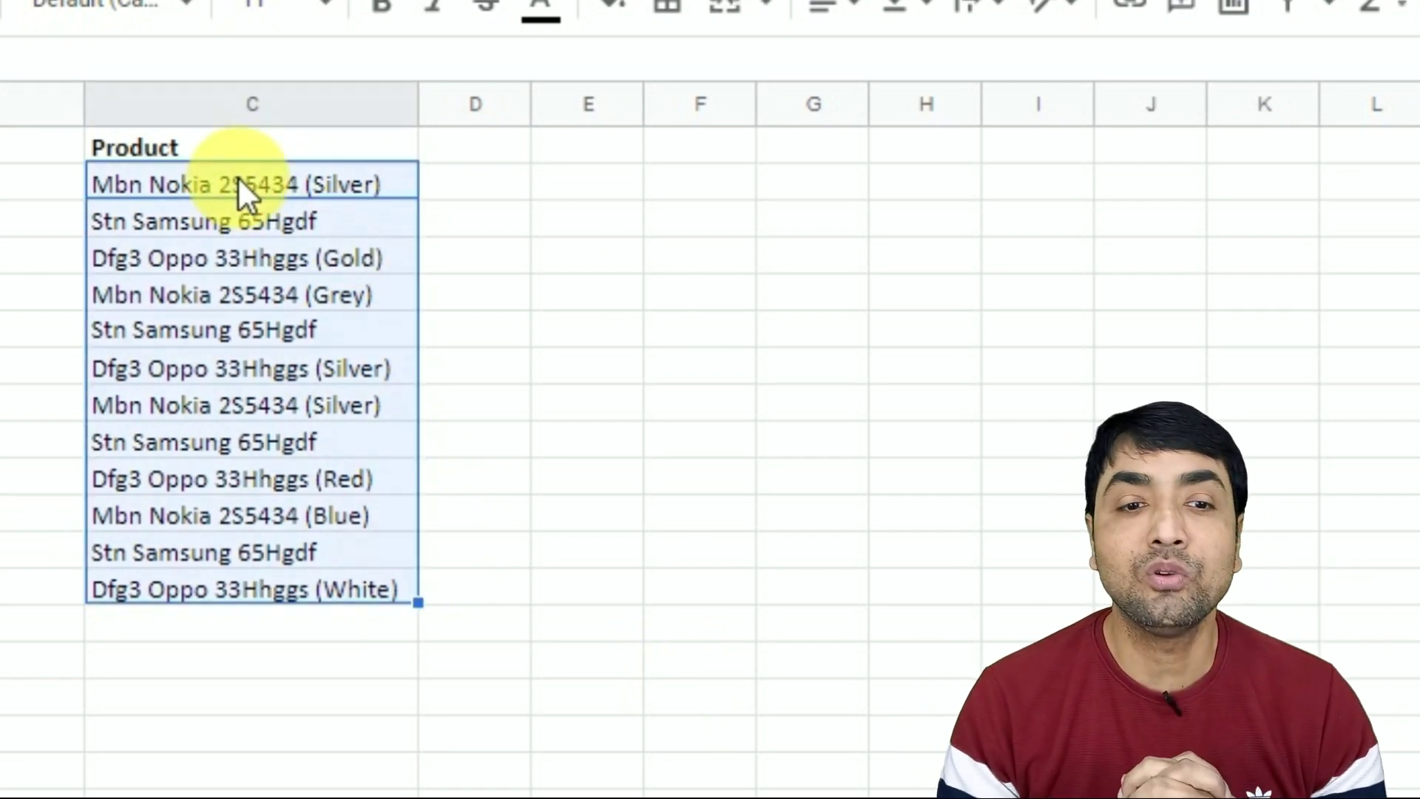
{"action": "key", "text": "ctrl+h"}
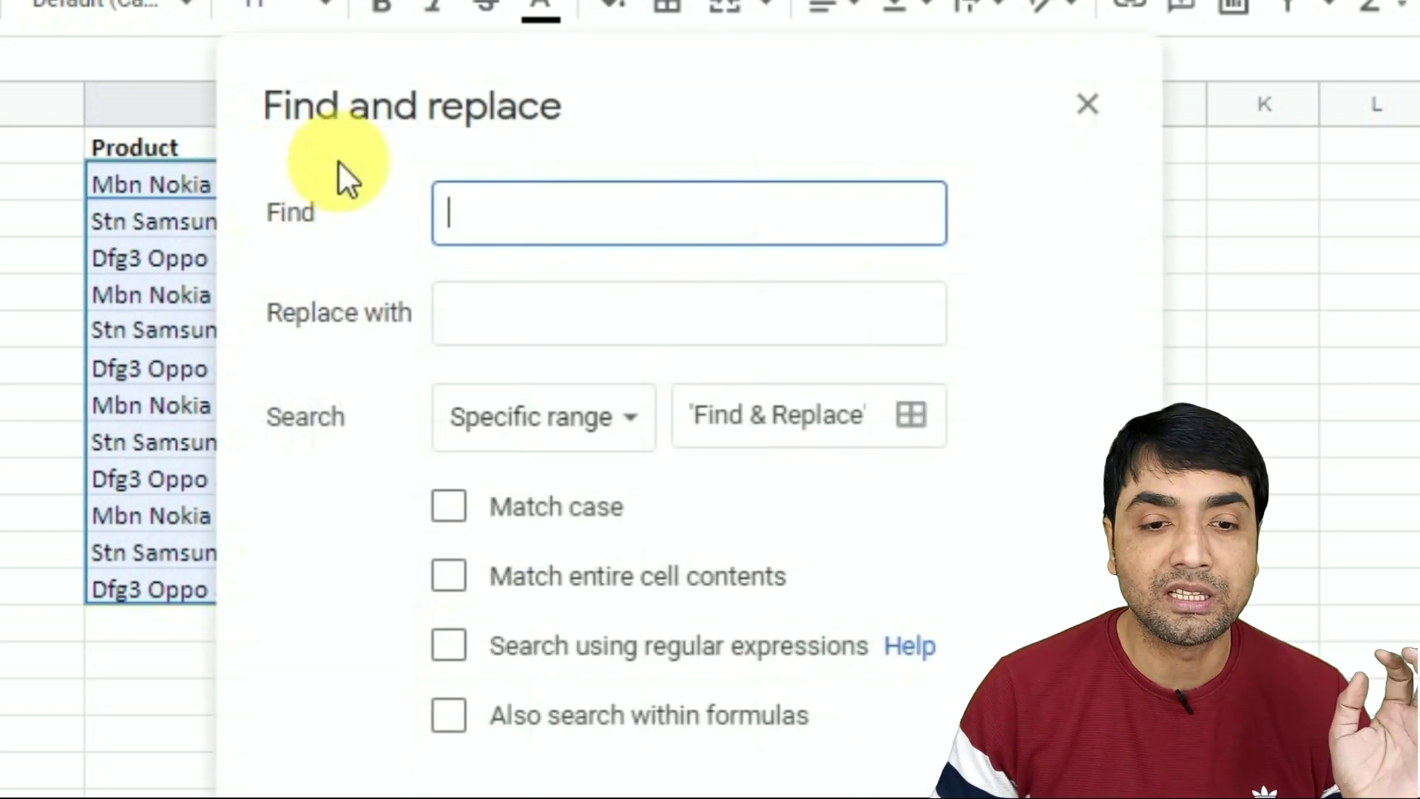
Enter (.+) as the Find pattern, with the replacement left empty
{"action": "left_click_drag", "start_coordinate": [450, 106], "coordinate": [769, 95]}
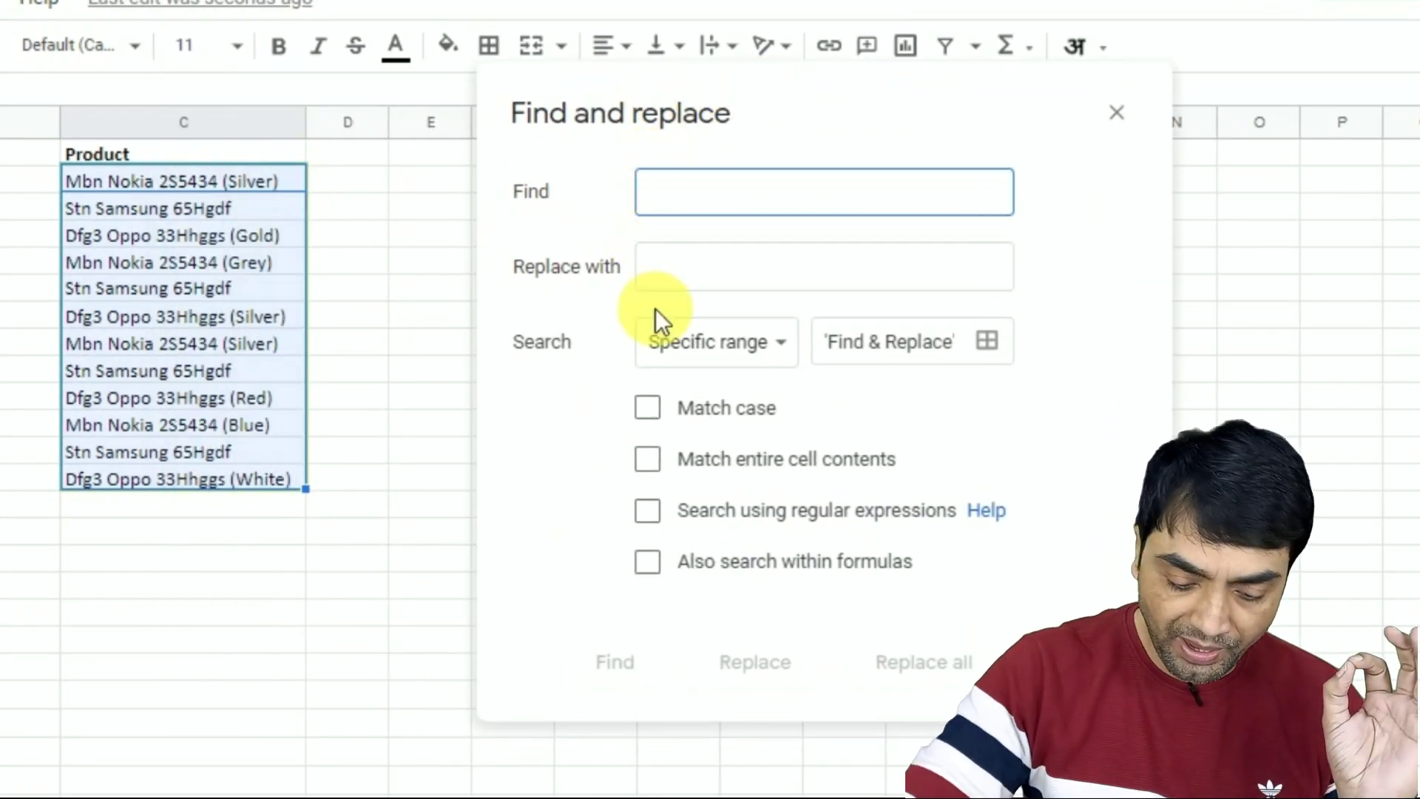
{"action": "type", "text": "(.+)"}
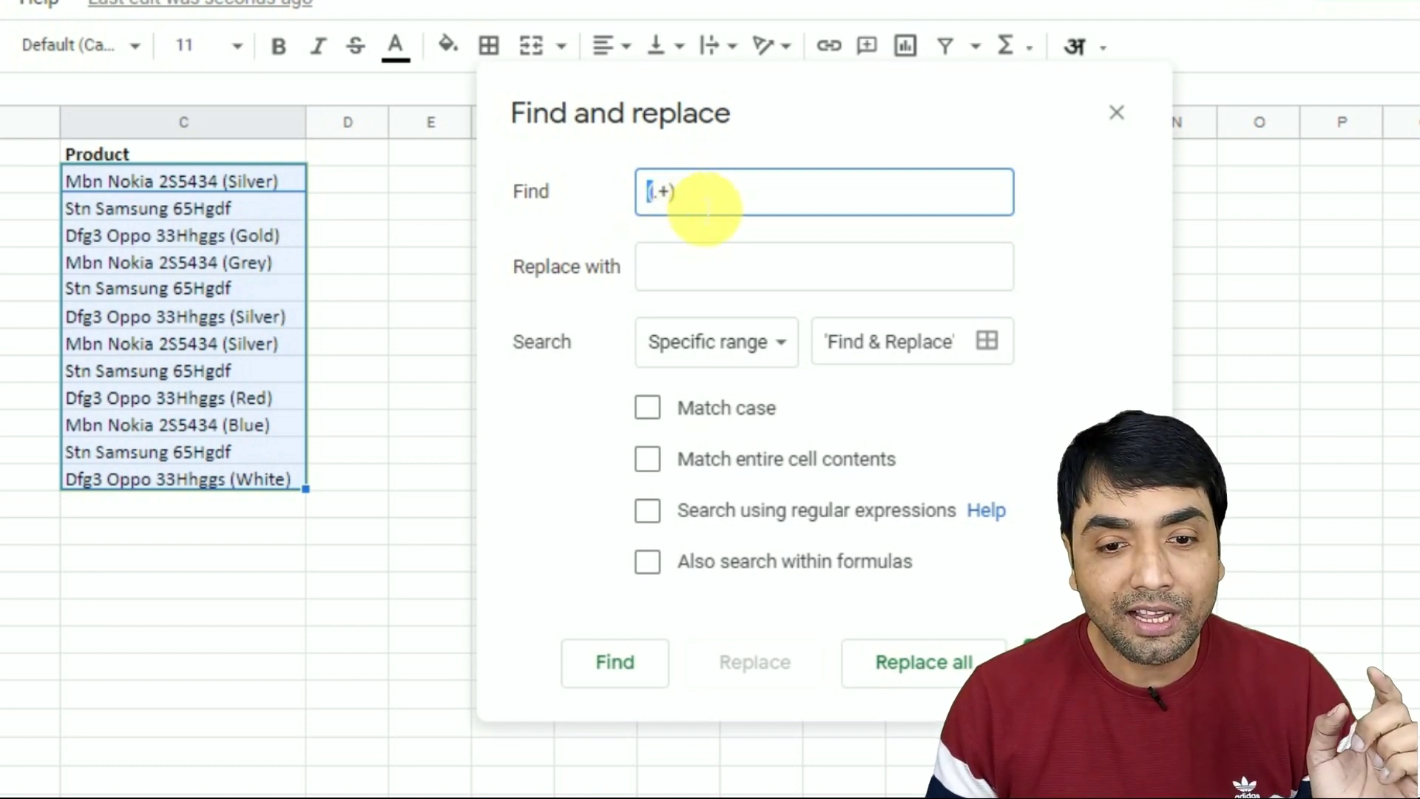
{"action": "left_click_drag", "start_coordinate": [675, 193], "coordinate": [657, 193]}
Change the Find pattern to \(.+\) with escaped parentheses and enable regular-expression matching
{"action": "double_click", "coordinate": [659, 192]}
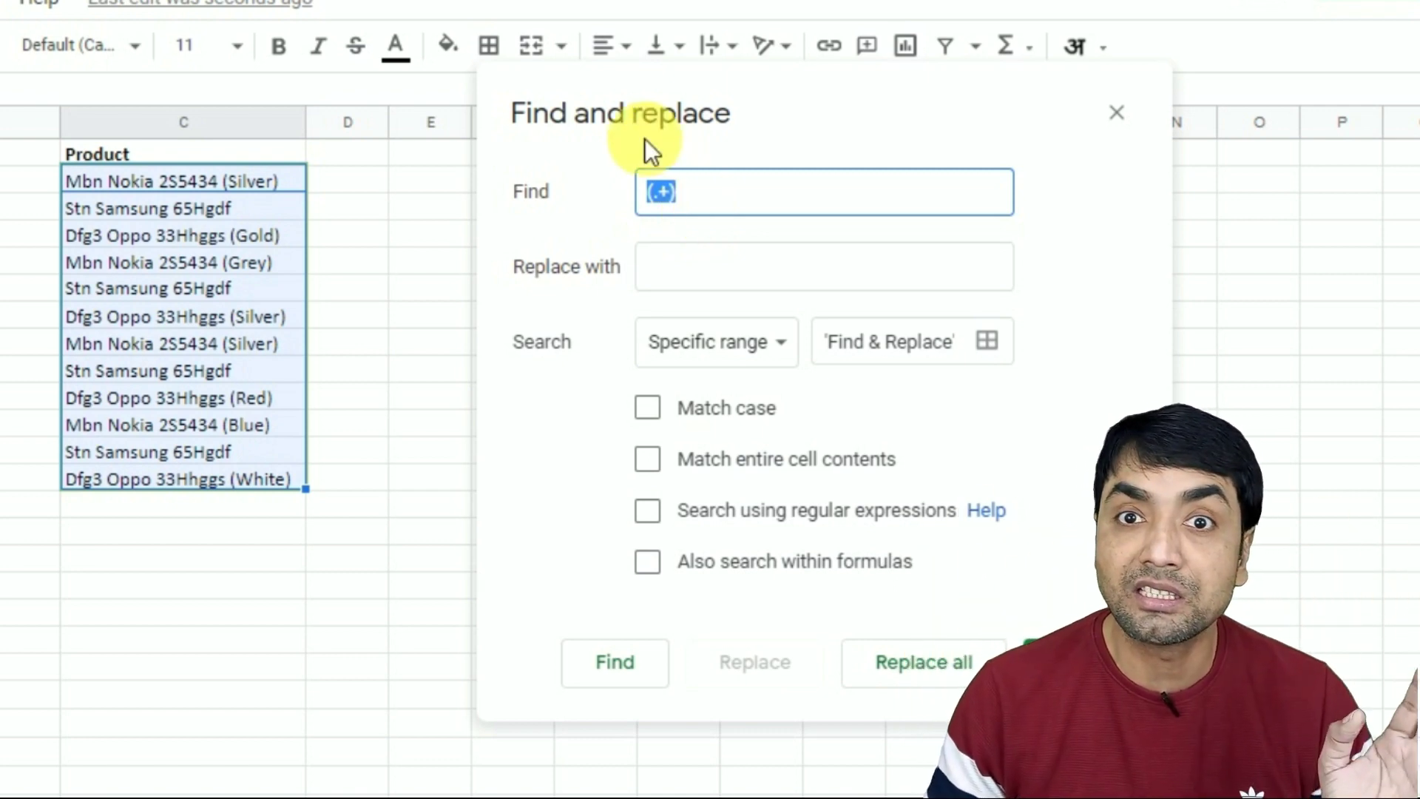
{"action": "left_click", "coordinate": [651, 193]}
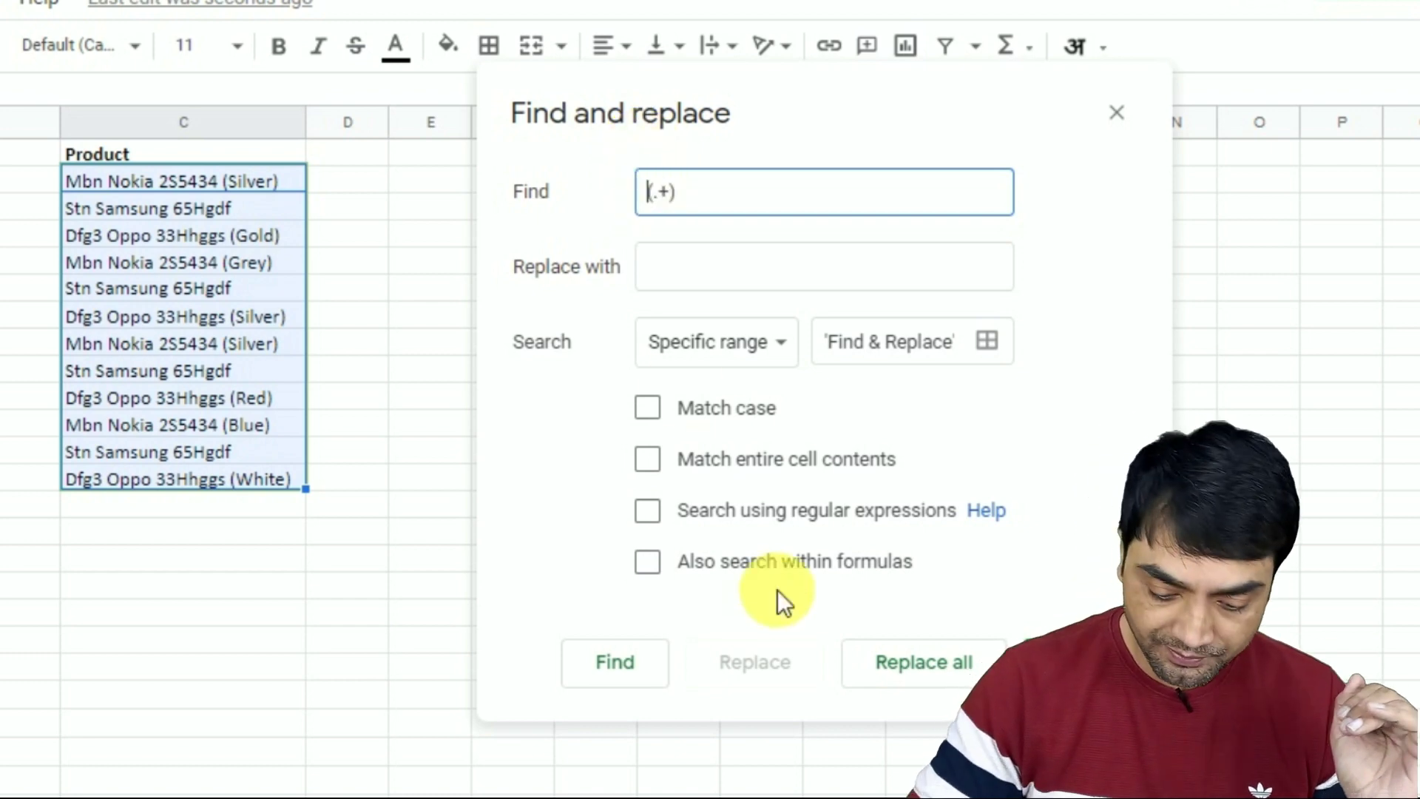
{"action": "type", "text": "\\(.+"}
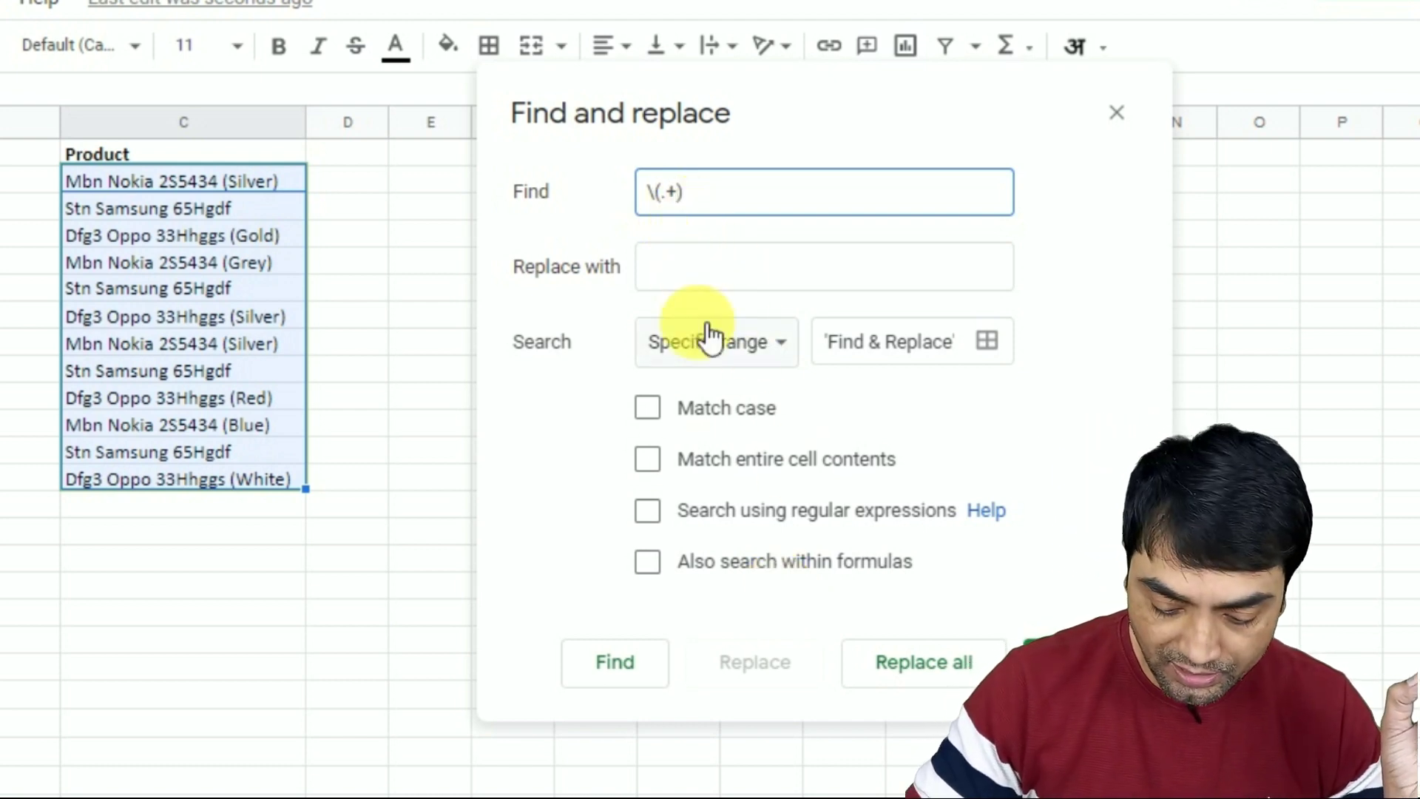
{"action": "type", "text": "\\"}
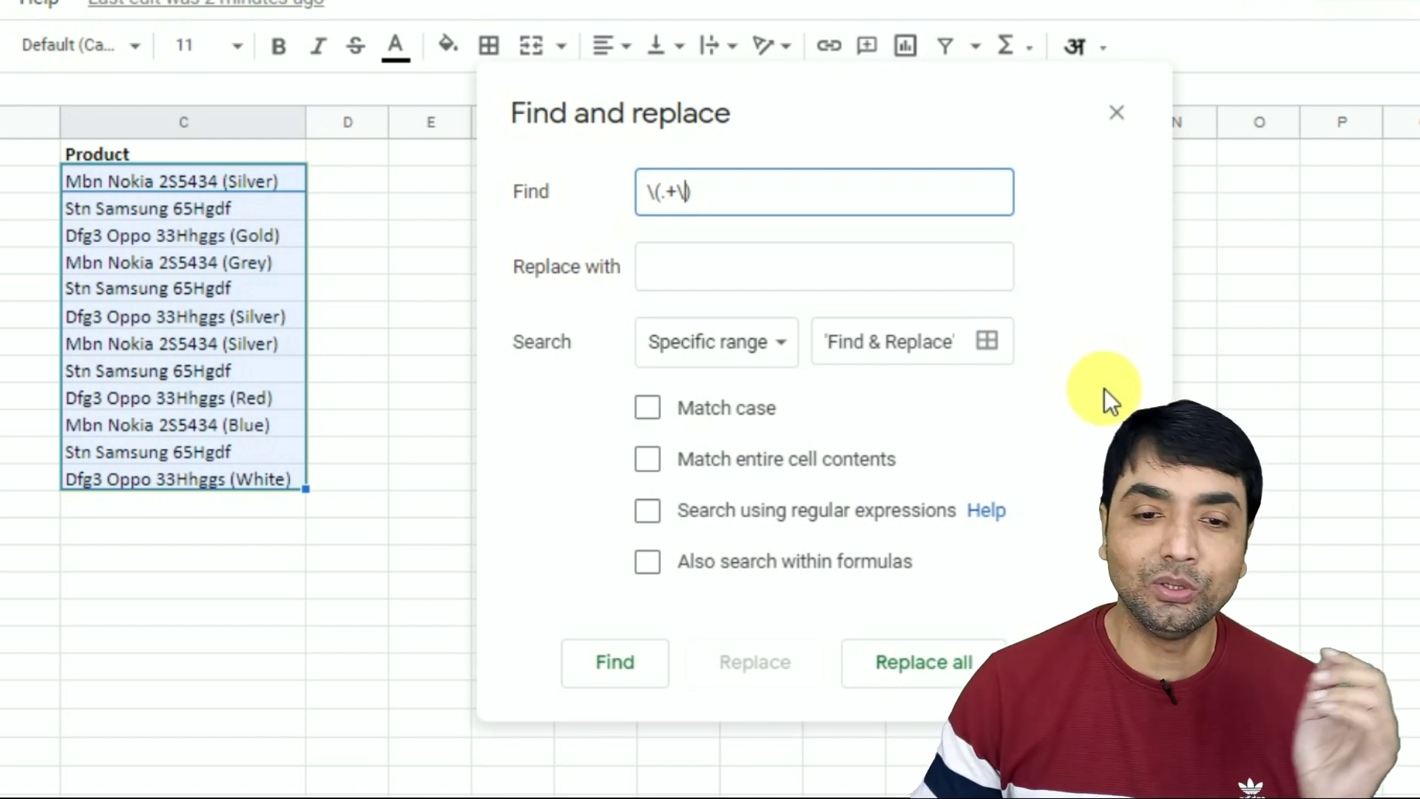
{"action": "left_click", "coordinate": [675, 278]}
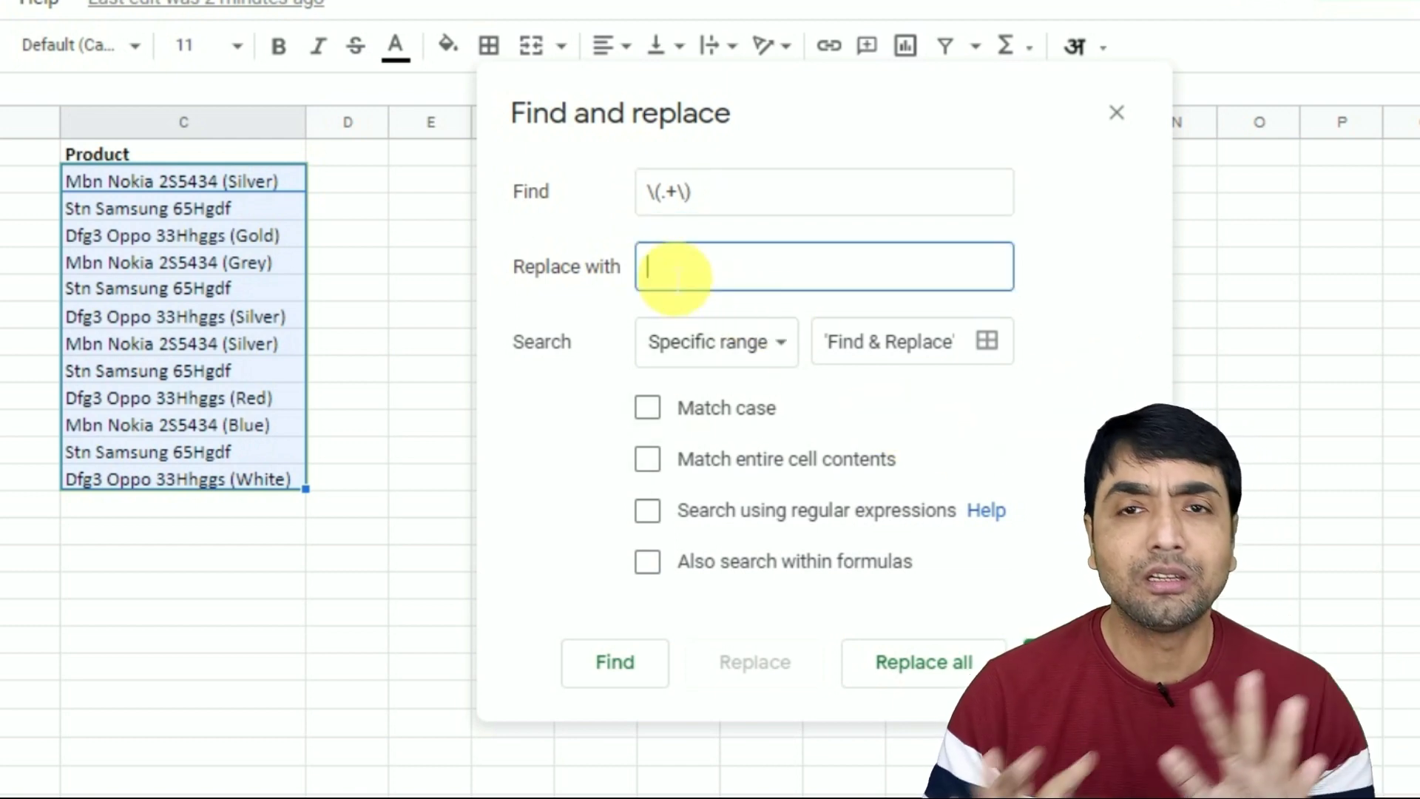
{"action": "left_click", "coordinate": [662, 520]}
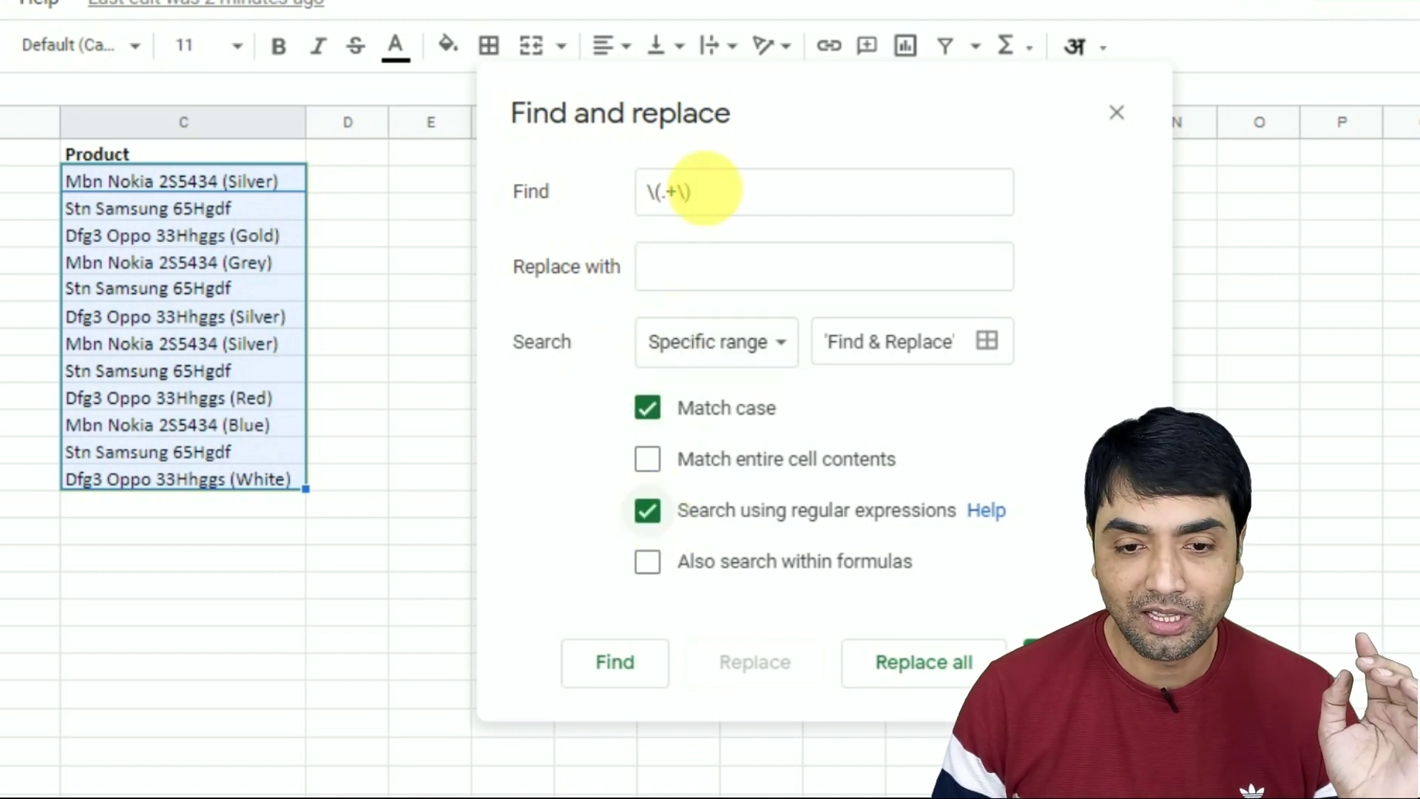